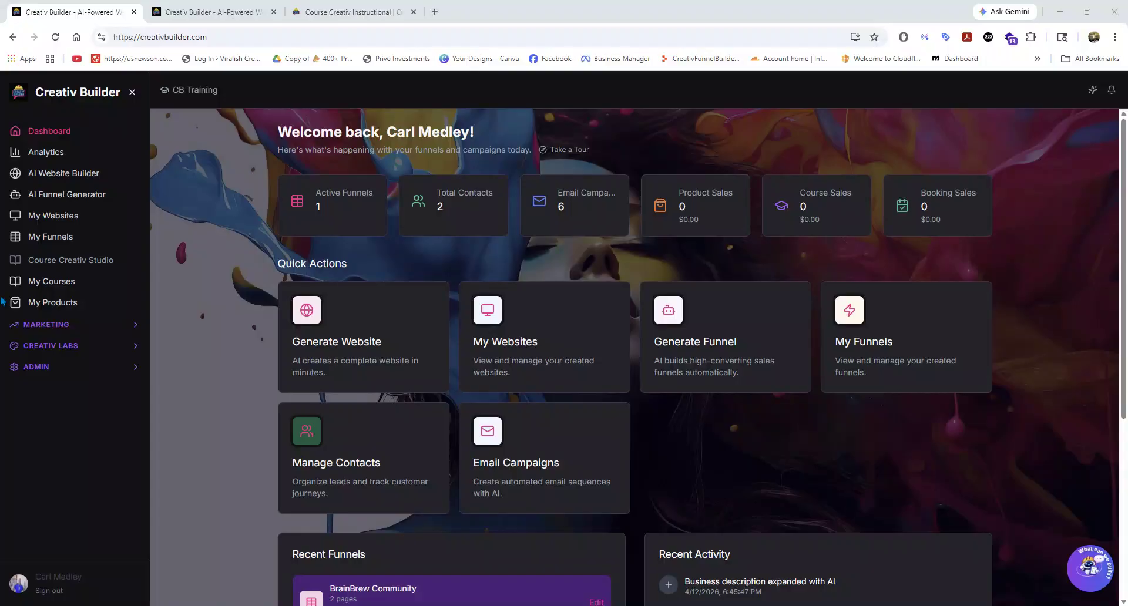
Open the Email Campaigns page from the marketing tools.
left_click(57, 326)
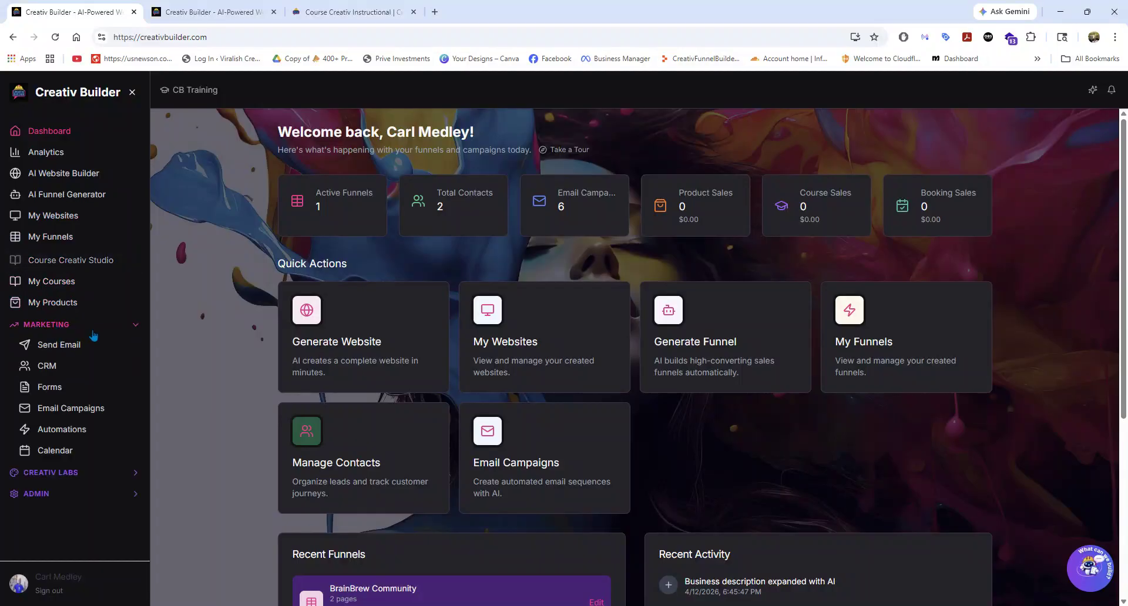
left_click(59, 429)
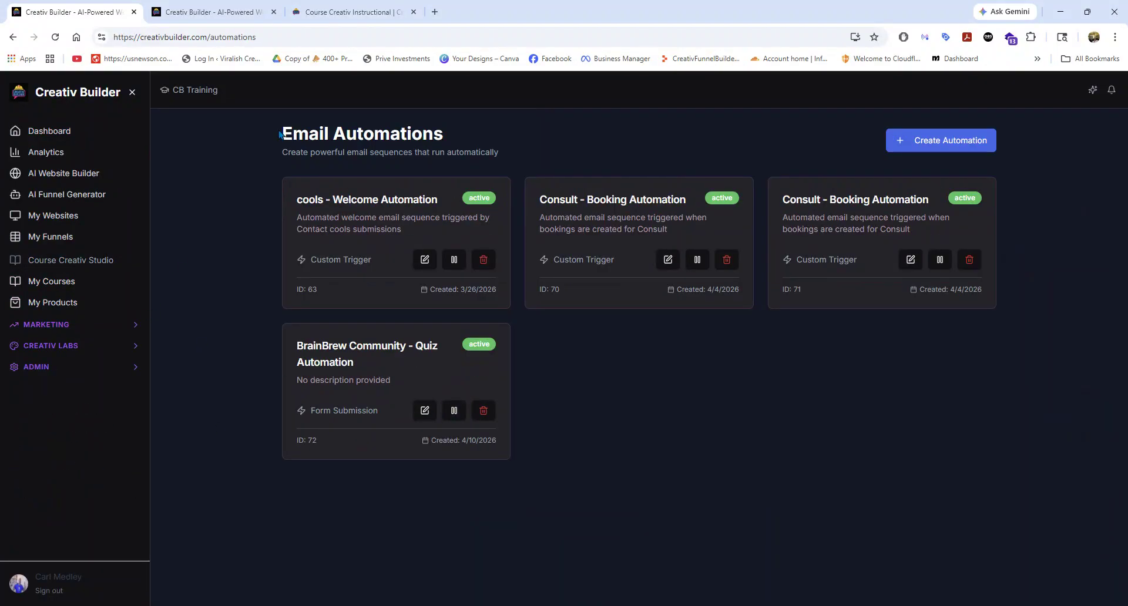
left_click(78, 347)
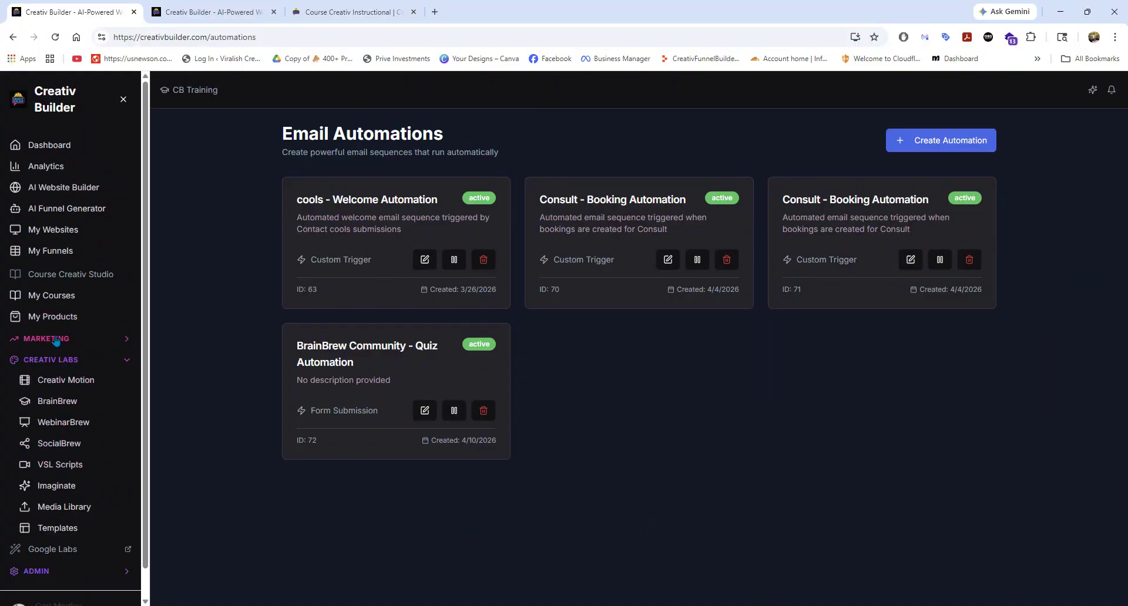
left_click(59, 337)
left_click(66, 426)
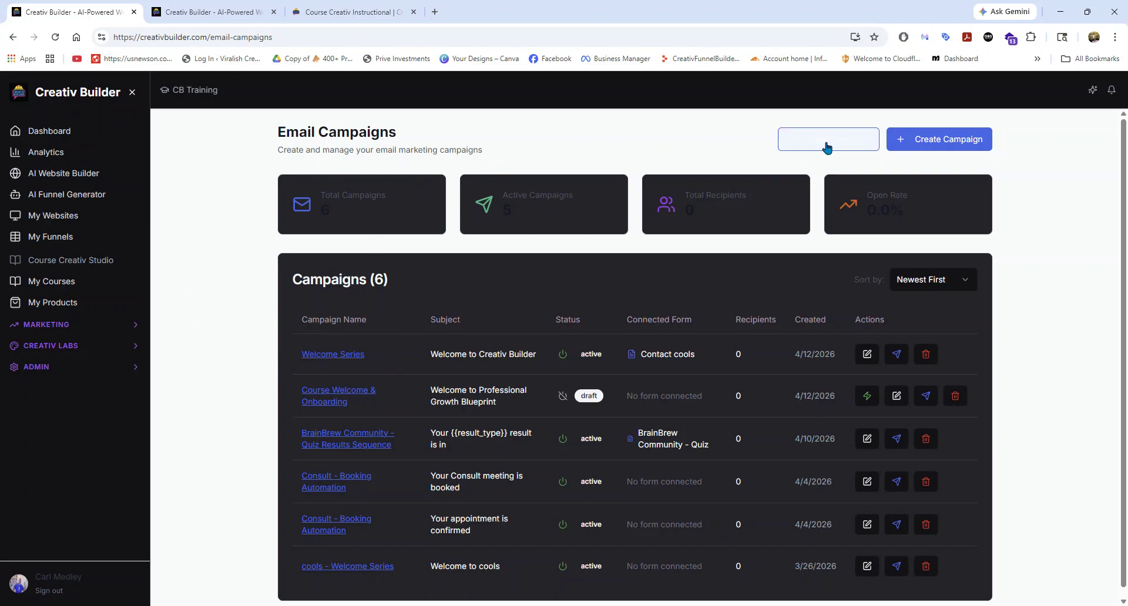
Delete the Course Welcome & Onboarding draft and the Welcome Series email campaigns.
left_click(955, 396)
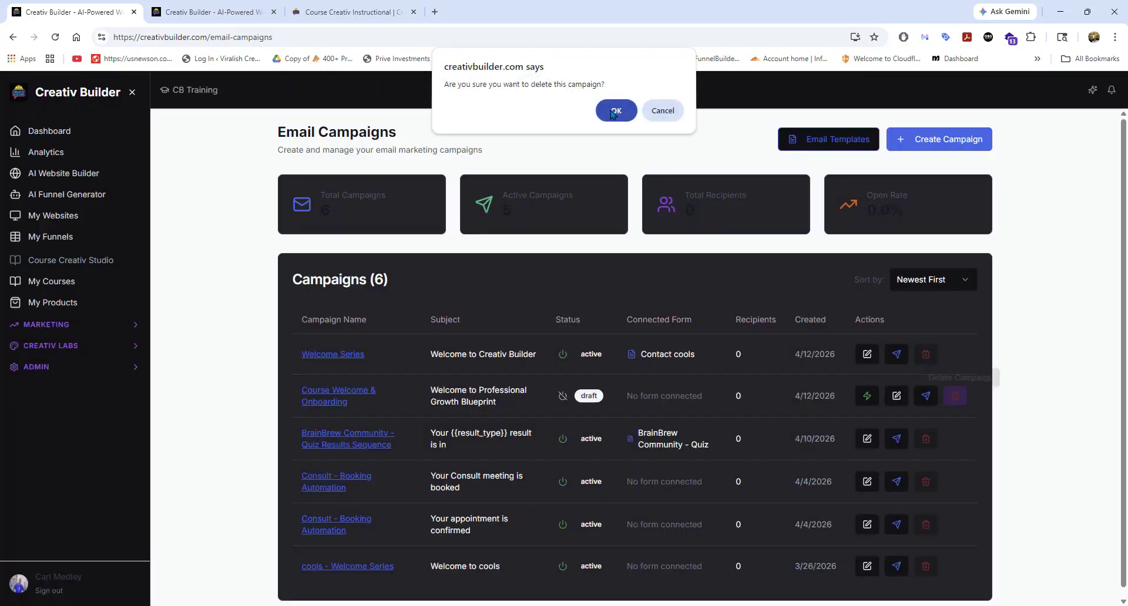
left_click(615, 111)
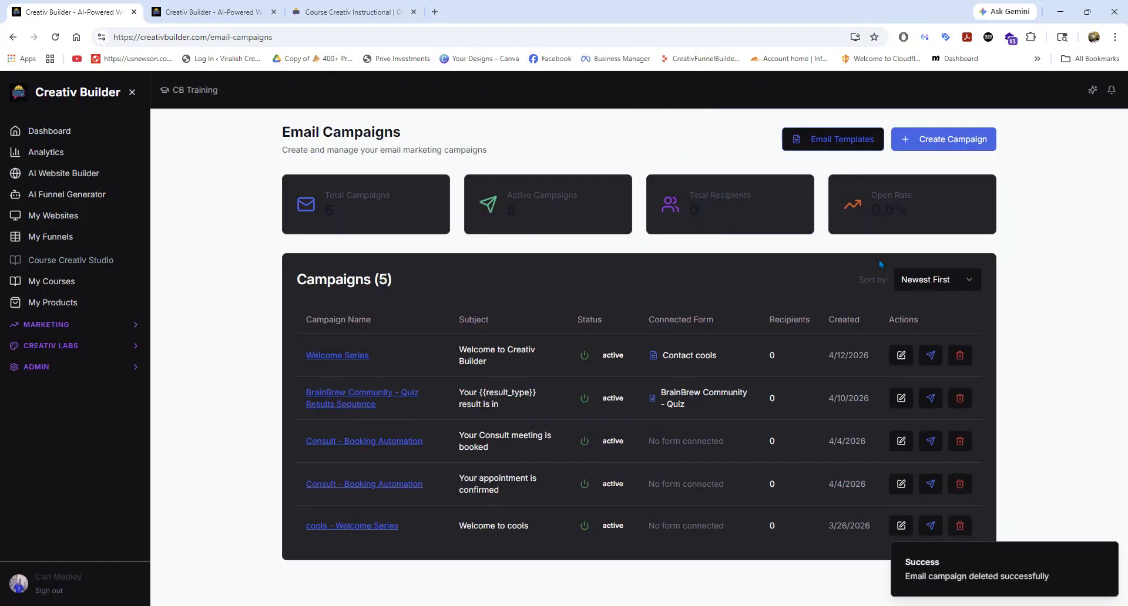
left_click(959, 355)
left_click(615, 111)
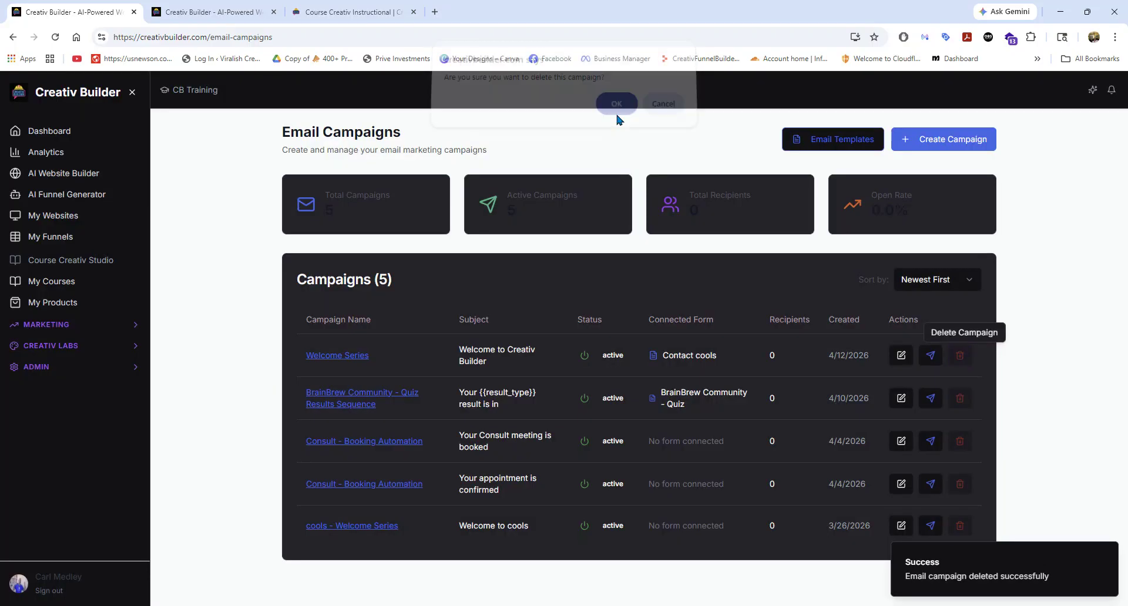
Look through the available email sequence templates without choosing one.
left_click(805, 148)
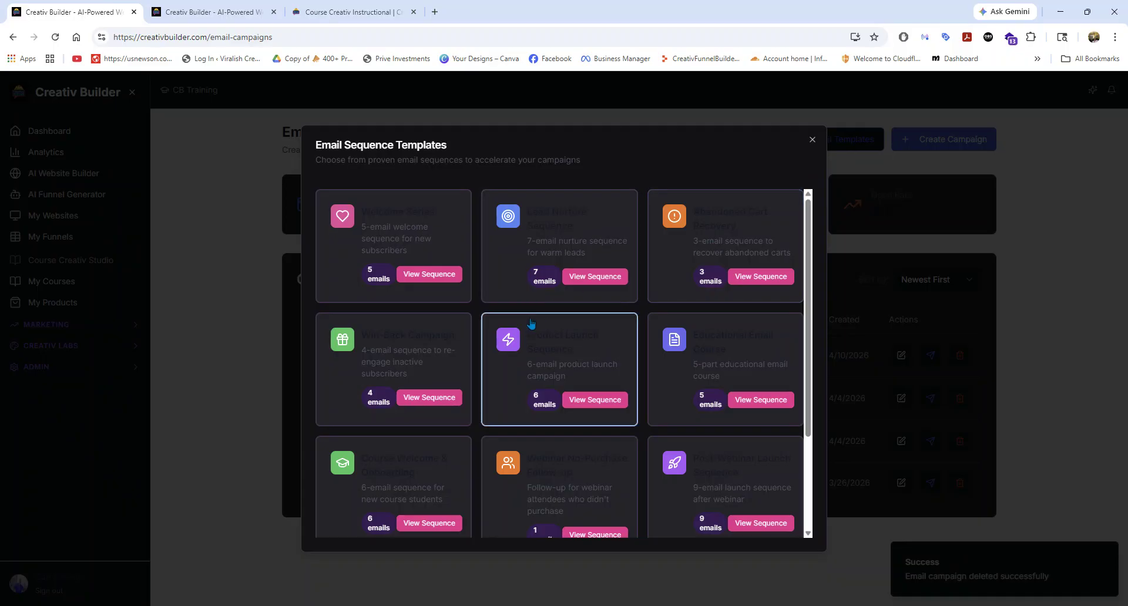
scroll(542, 317, "down", 2)
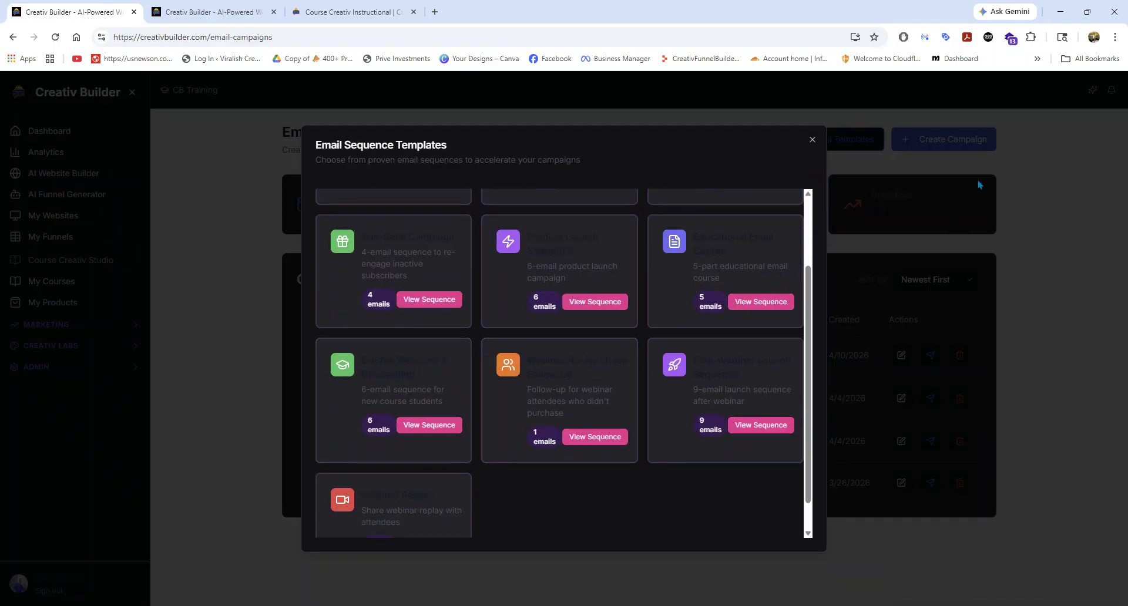
left_click(813, 142)
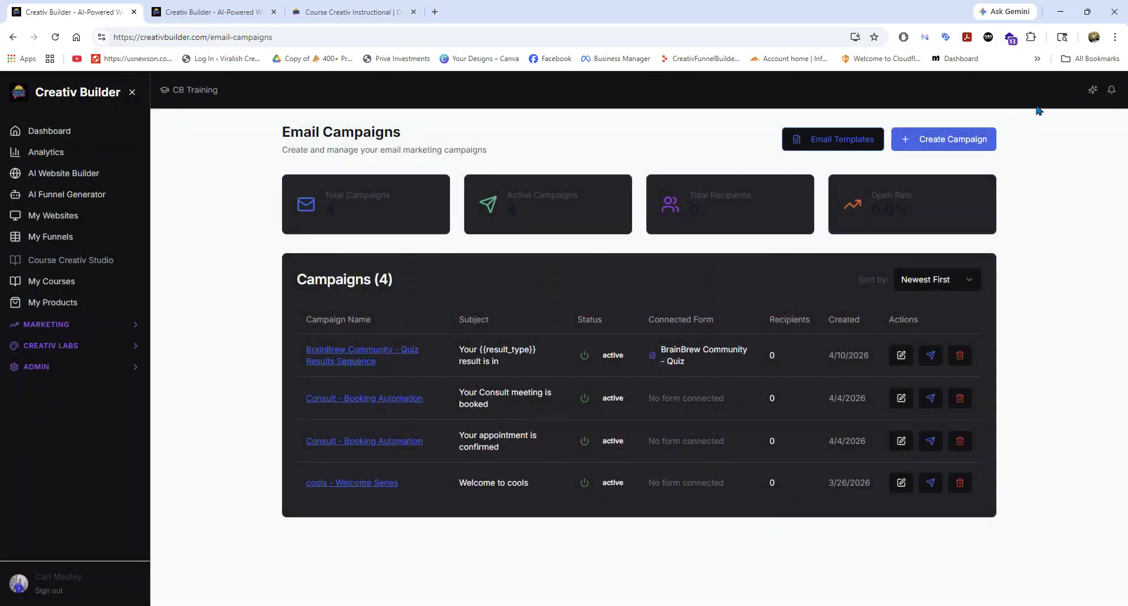
Switch the interface to light mode and open the Course Welcome & Onboarding email sequence template.
left_click(1091, 91)
left_click(846, 146)
scroll(392, 433, "down", 2)
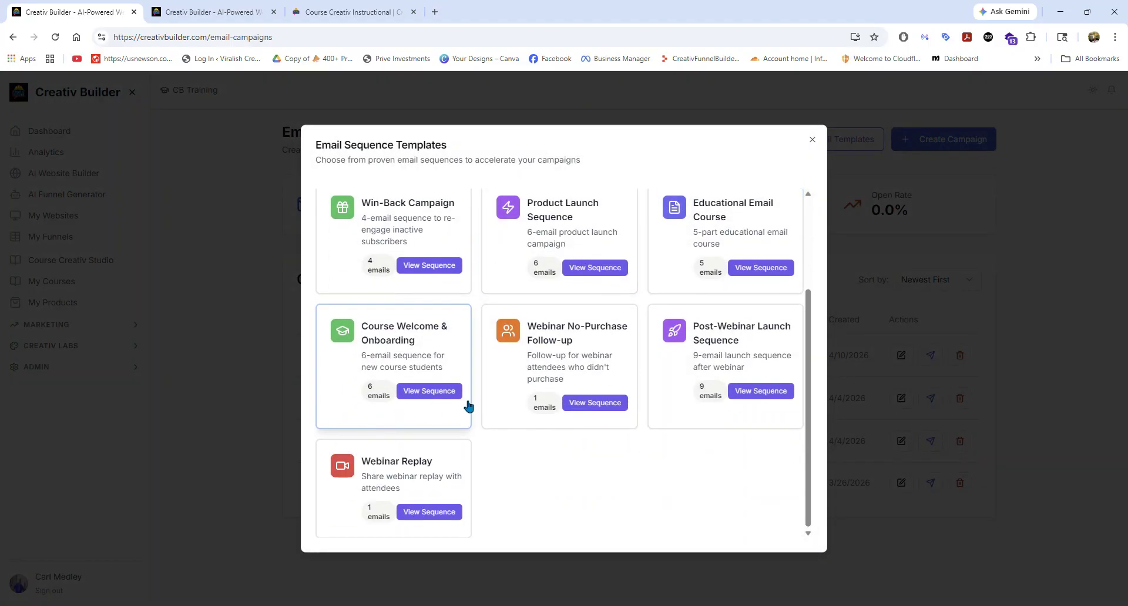
left_click(422, 391)
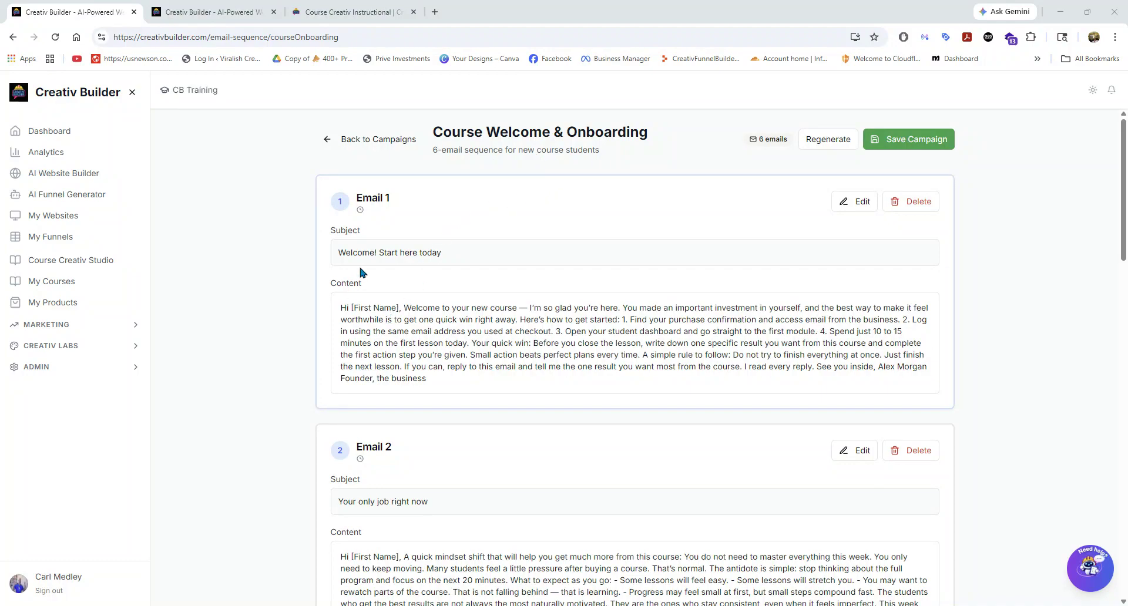
scroll(490, 285, "down", 6)
scroll(491, 288, "up", 6)
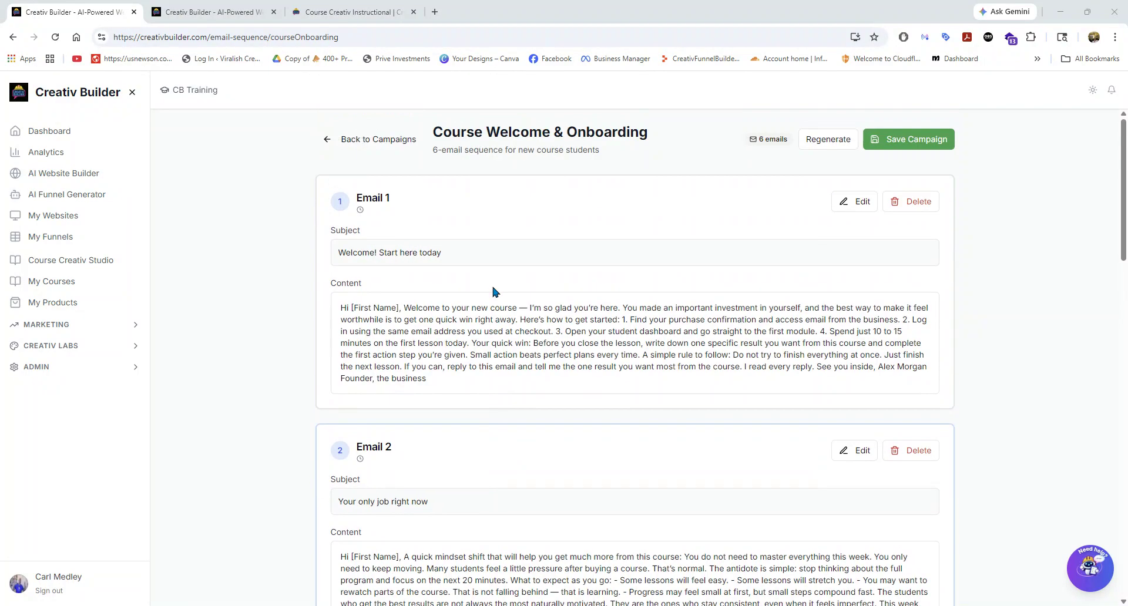
Return to the email campaigns overview and reload it.
left_click(80, 337)
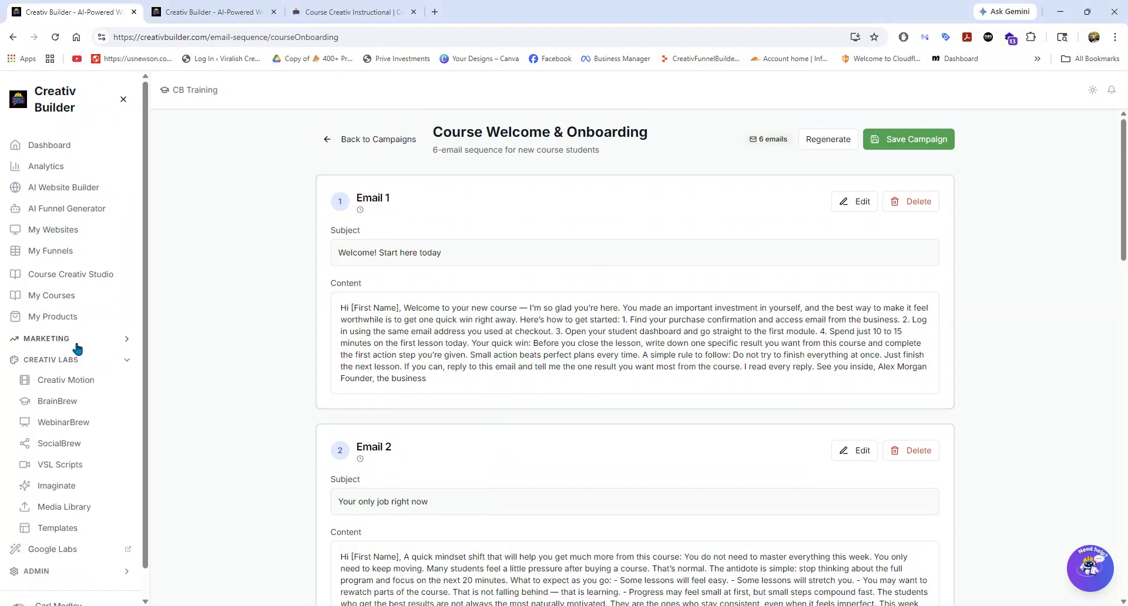
left_click(68, 340)
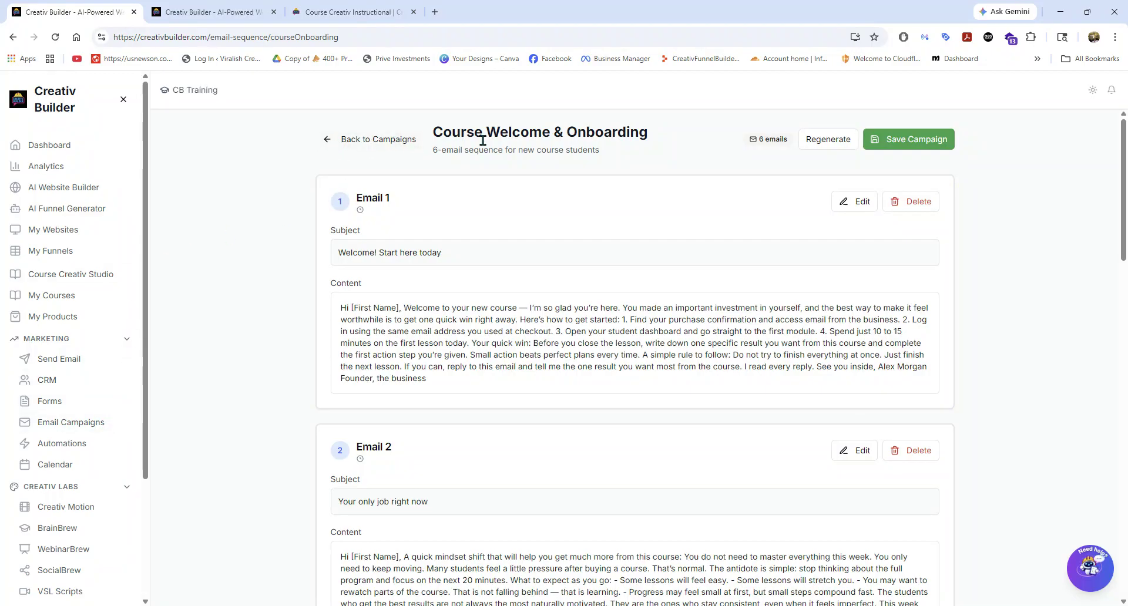
left_click(339, 139)
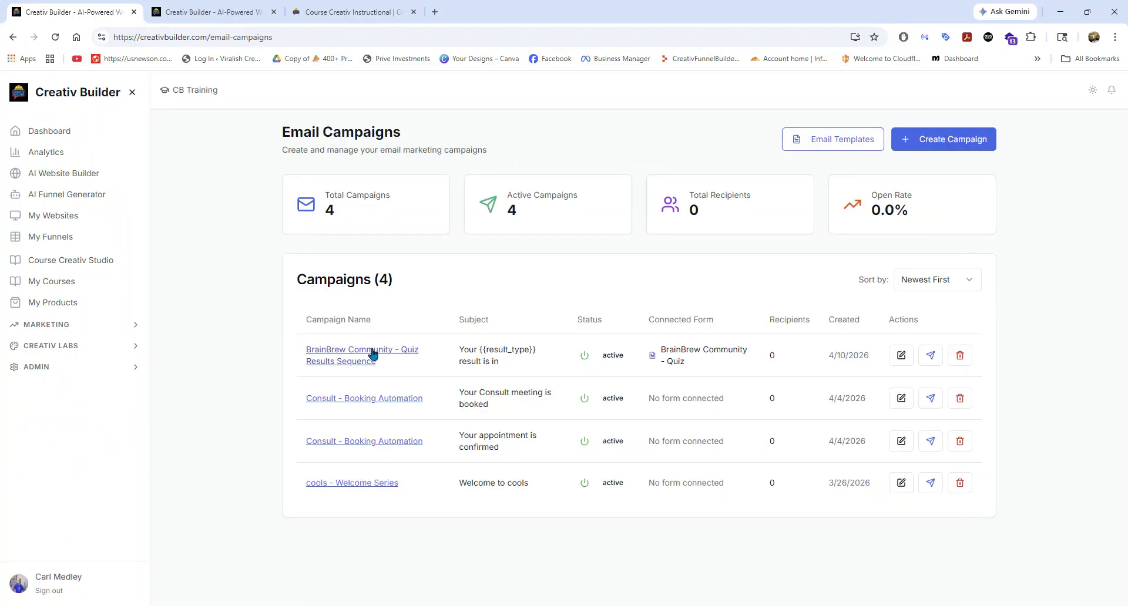
left_click(54, 37)
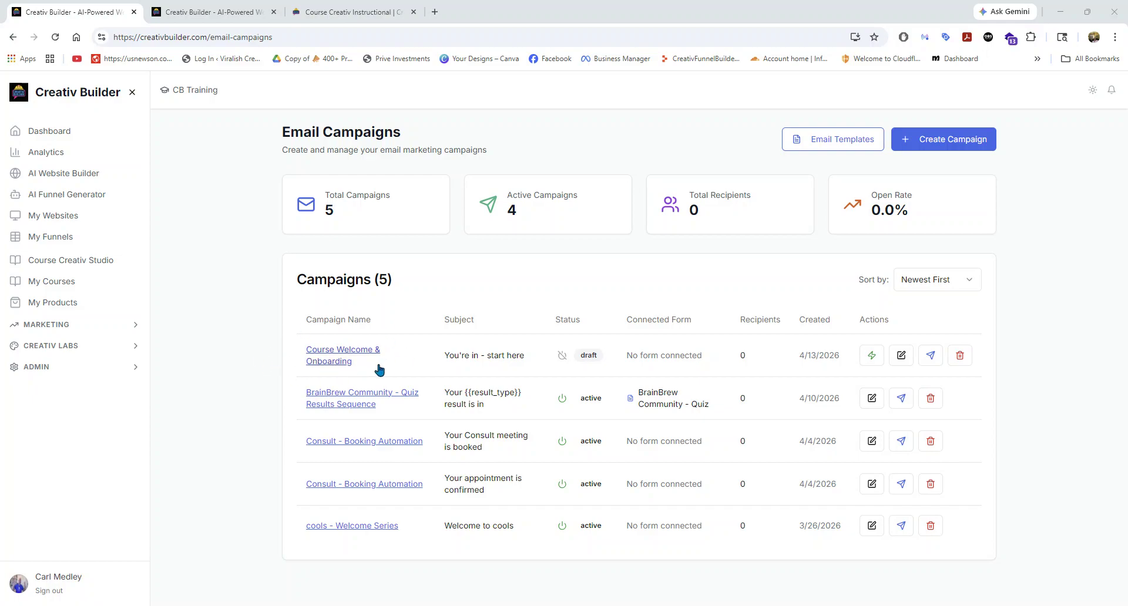
Go to the Email Automations page and start a new automation based on a template.
left_click(64, 347)
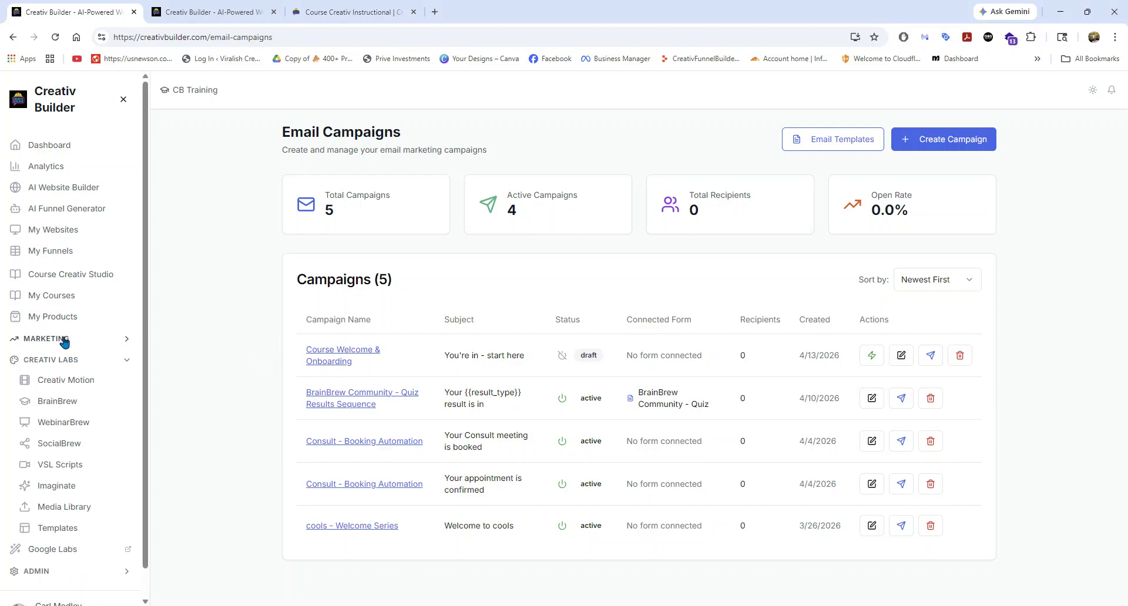
left_click(64, 445)
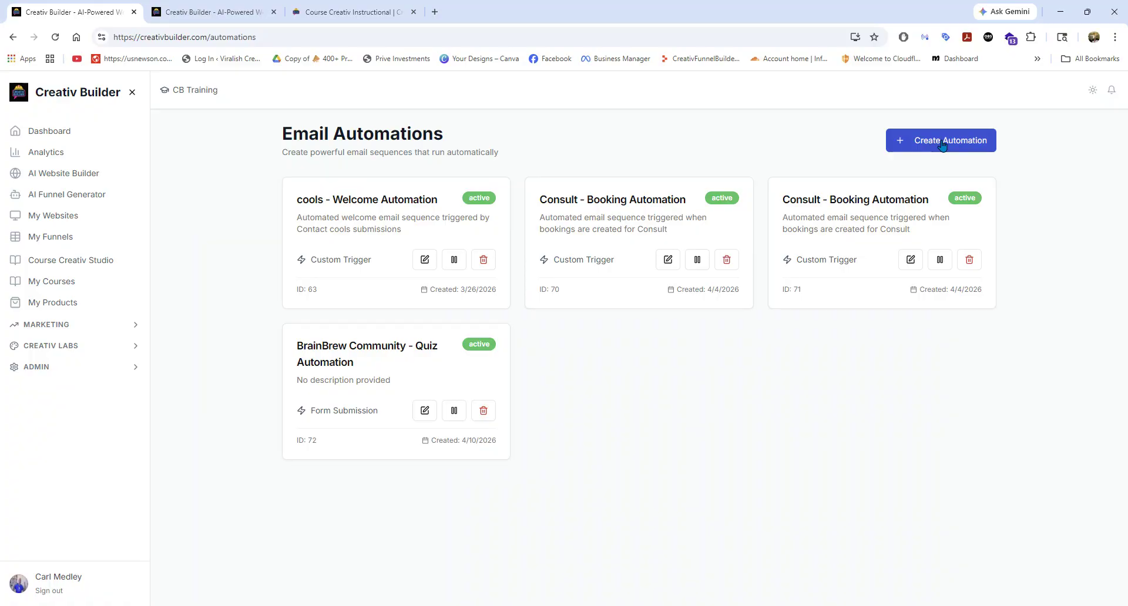
left_click(937, 144)
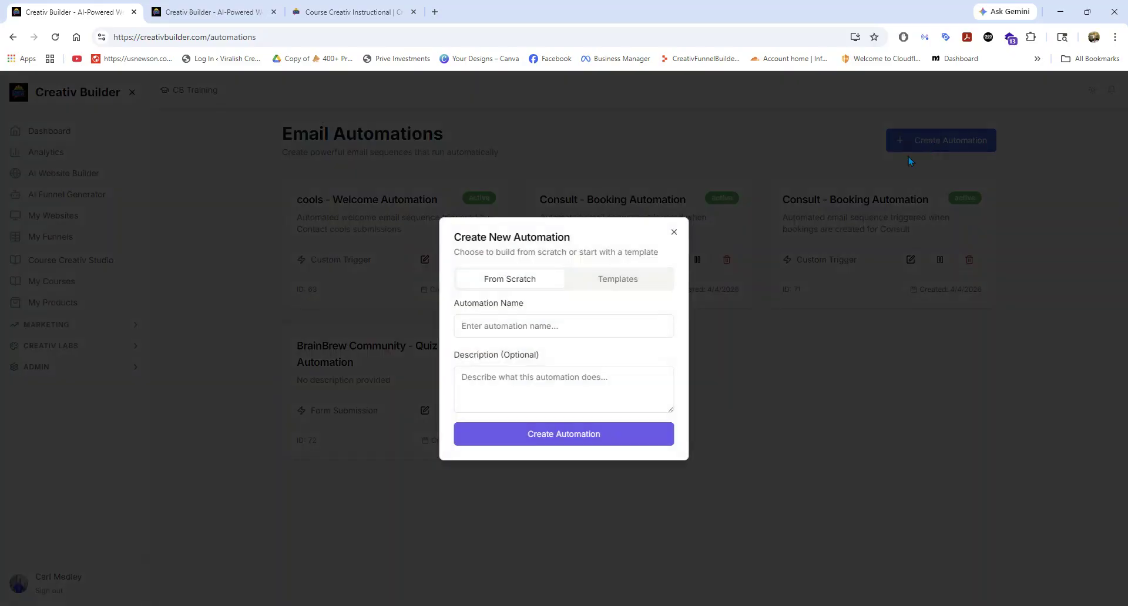
left_click(604, 284)
Review the automation templates and create the automation from the Course Welcome & Onboarding template.
scroll(545, 374, "down", 2)
scroll(543, 372, "down", 3)
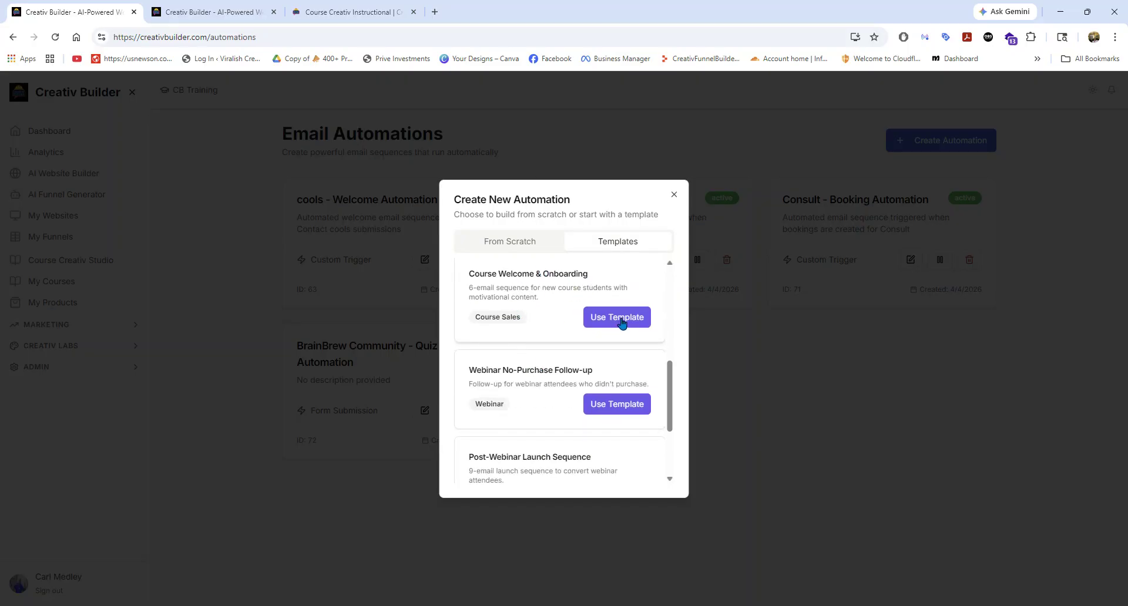
scroll(553, 344, "down", 3)
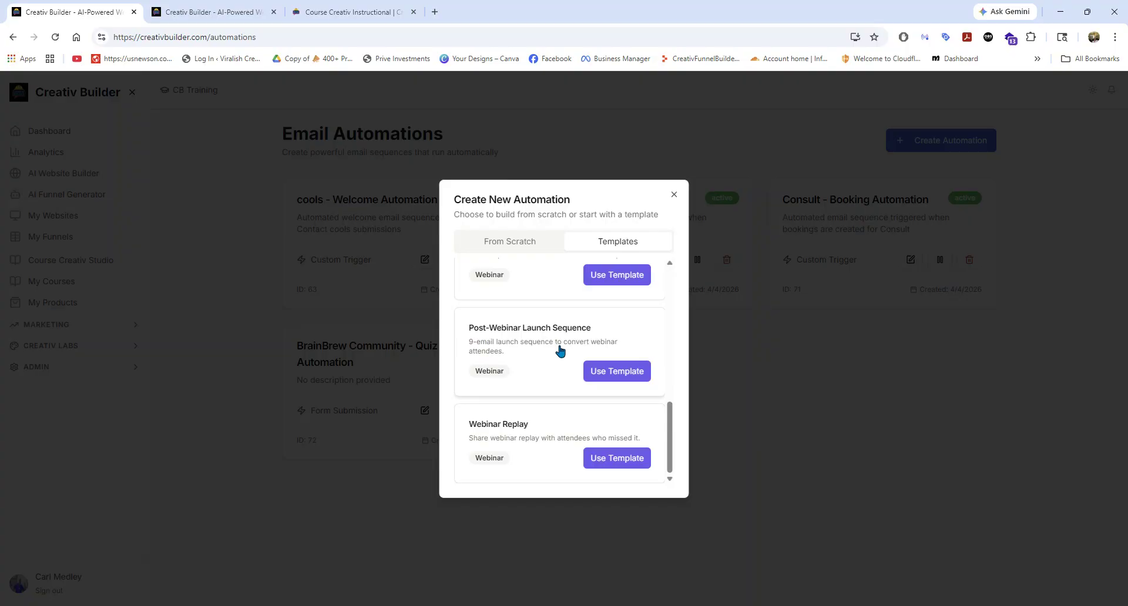
scroll(559, 351, "up", 5)
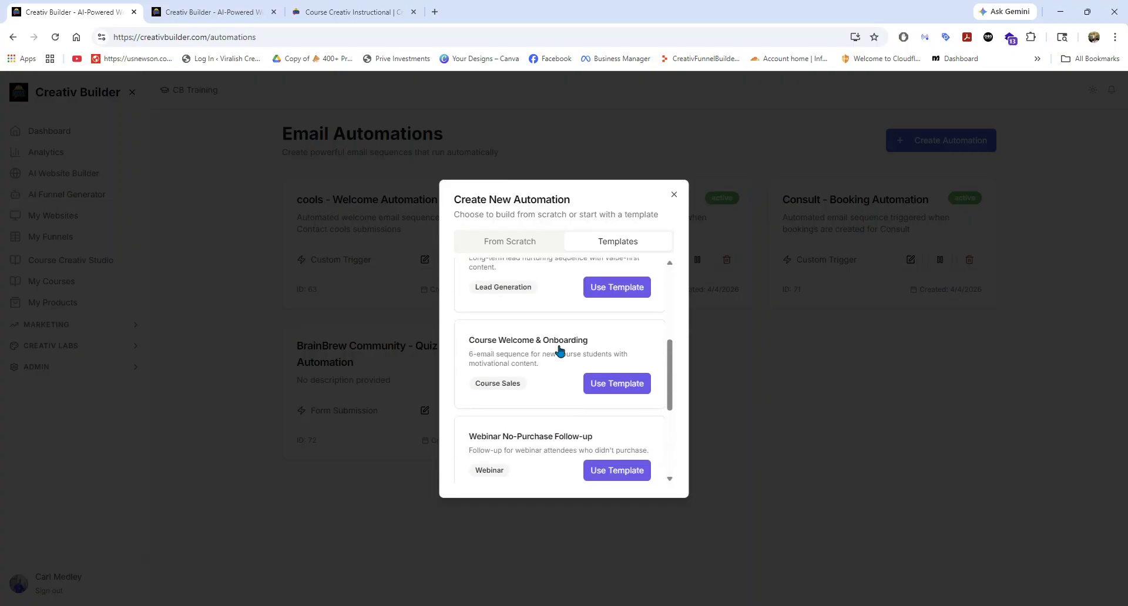
scroll(559, 350, "up", 4)
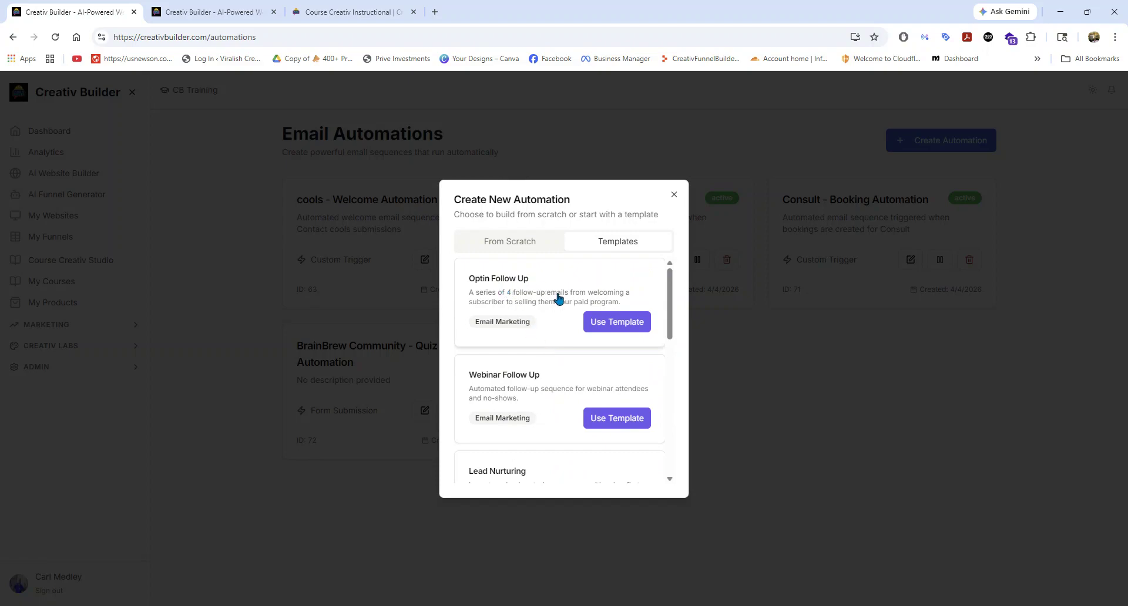
scroll(587, 352, "down", 2)
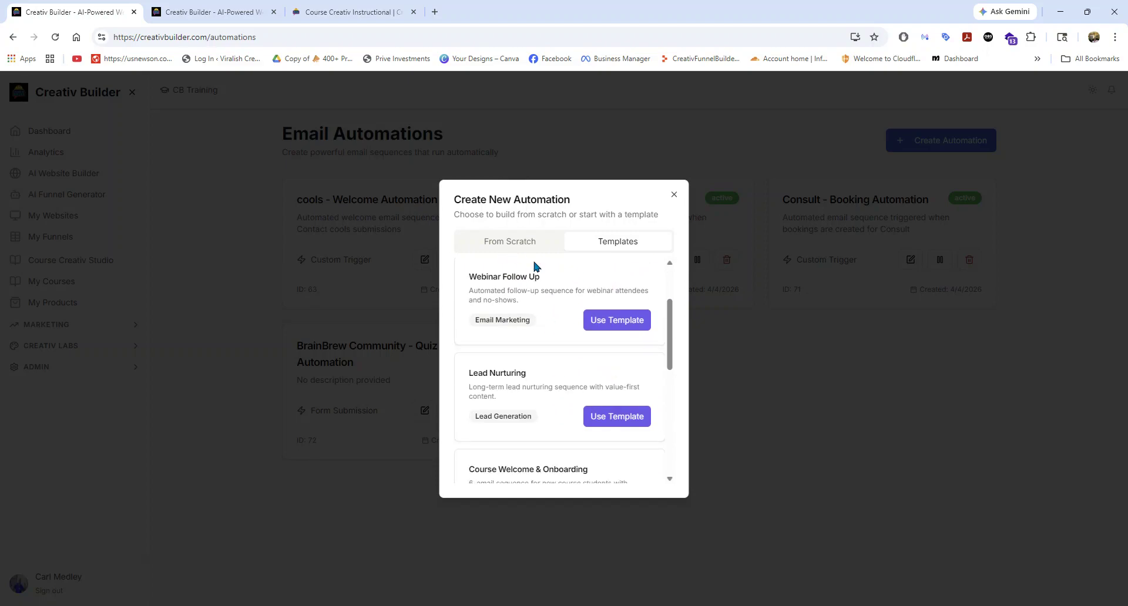
scroll(572, 351, "down", 5)
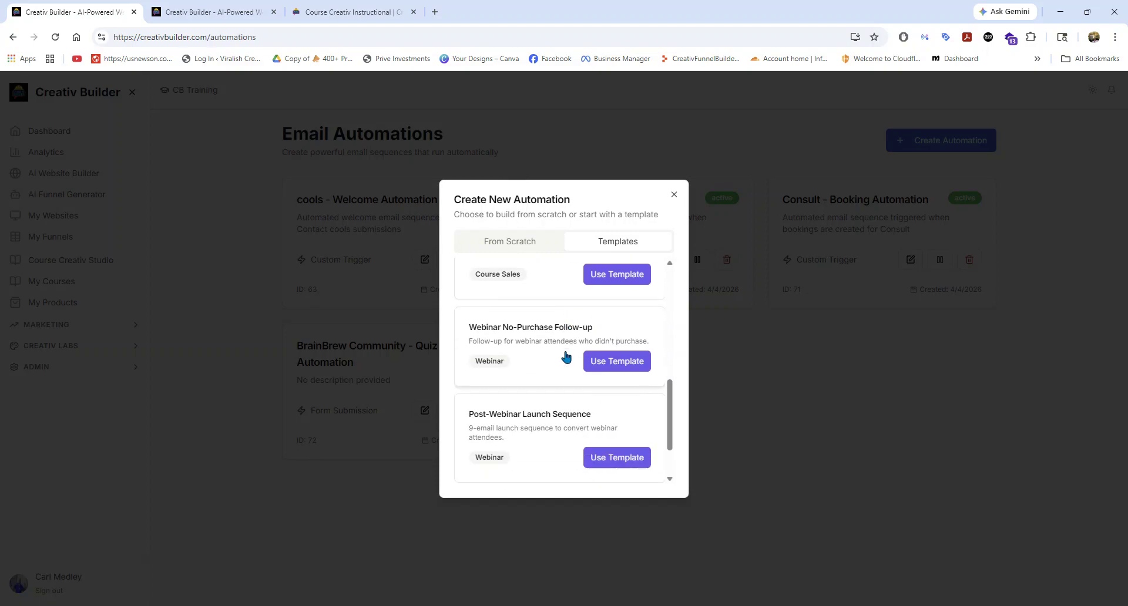
scroll(563, 357, "up", 3)
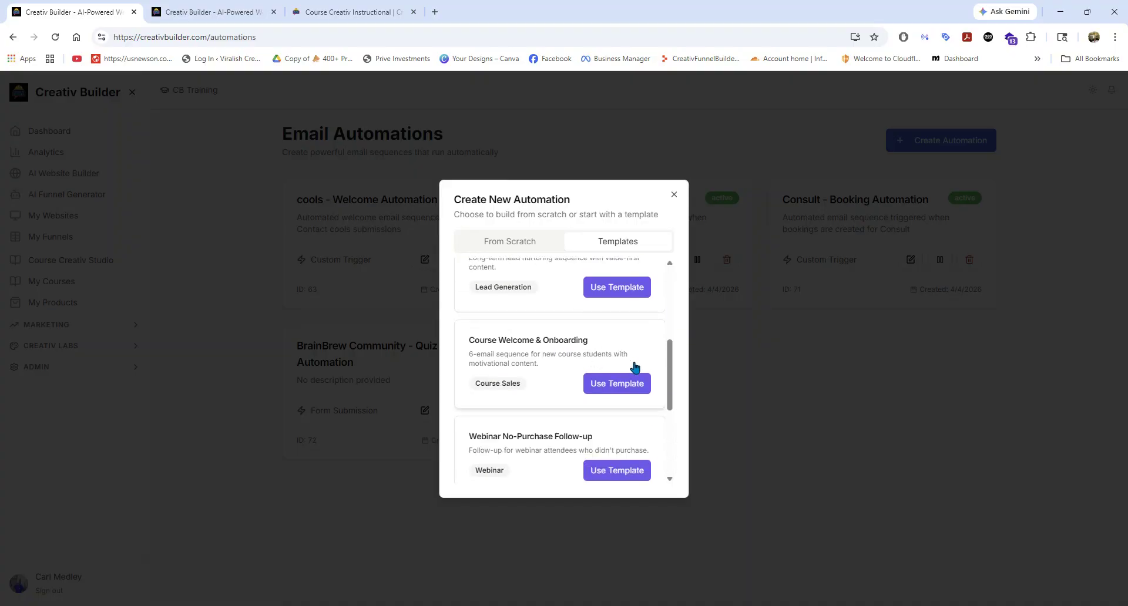
left_click(604, 388)
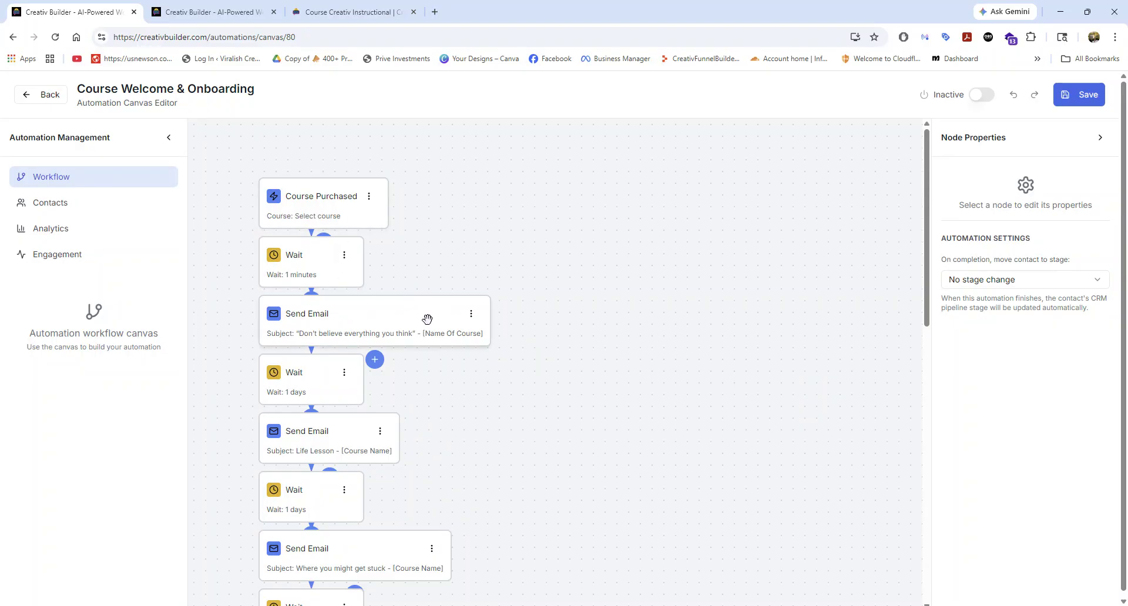
Set the Course Purchased trigger's course to BrainBrew Community and check the first wait node's duration settings.
left_click(369, 196)
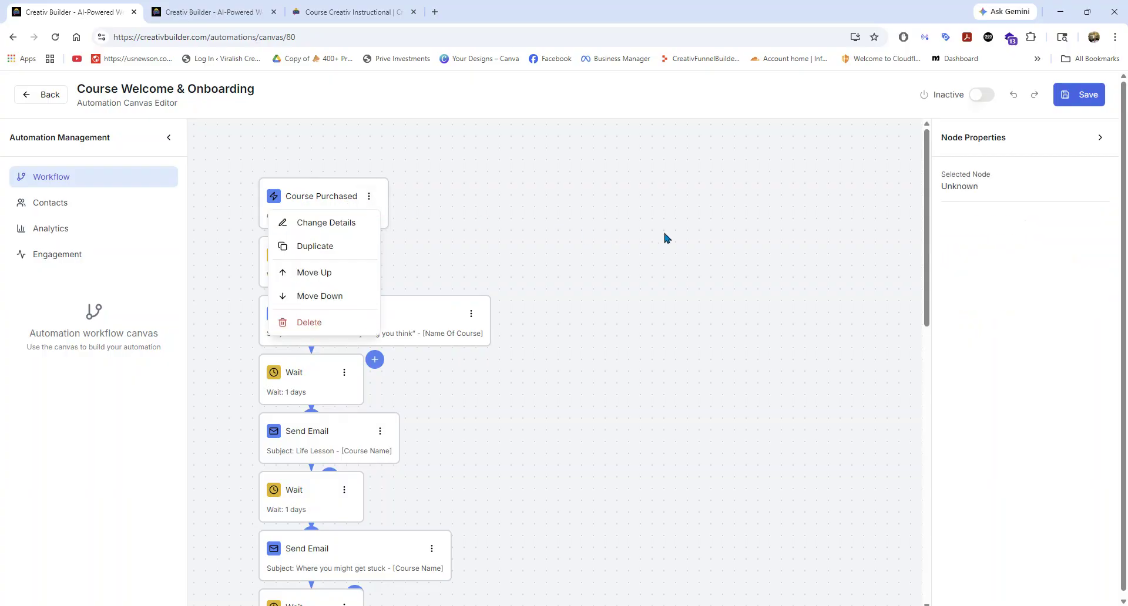
left_click(327, 224)
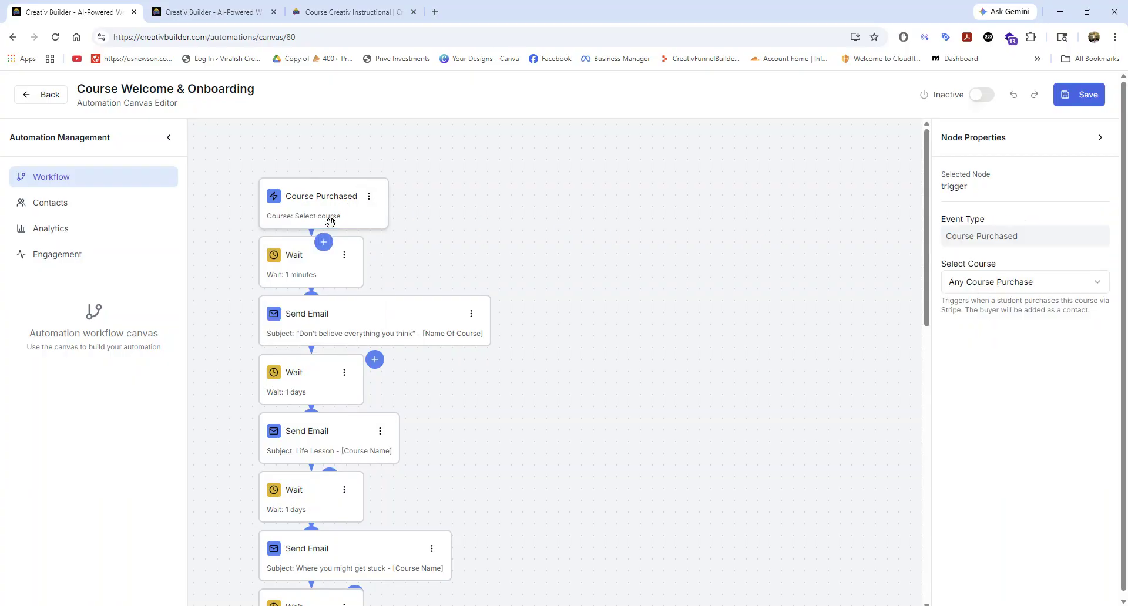
left_click(1022, 286)
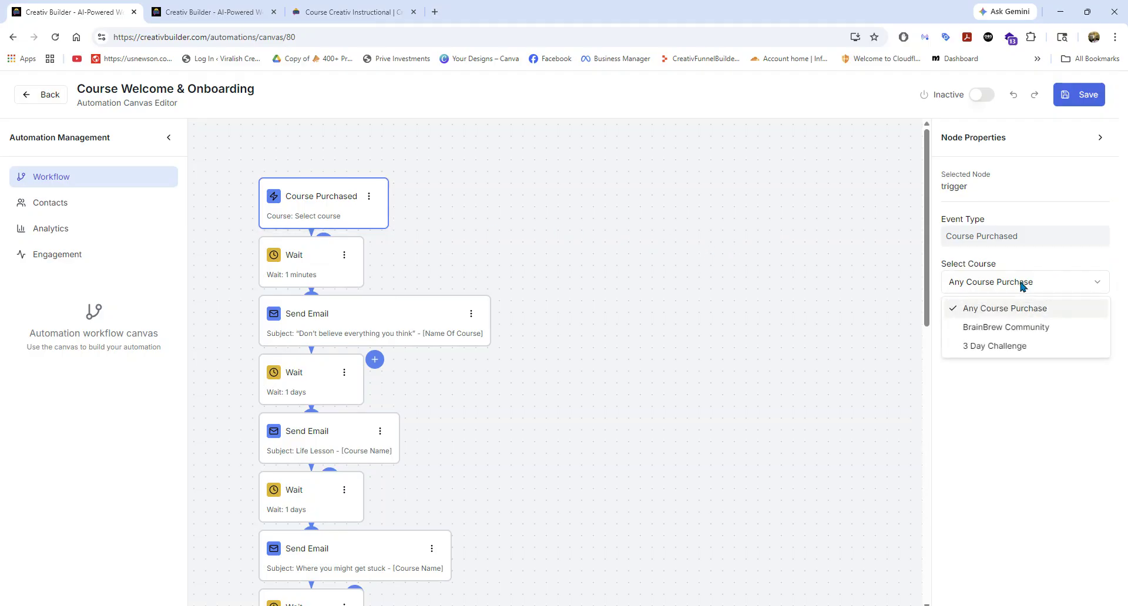
left_click(999, 333)
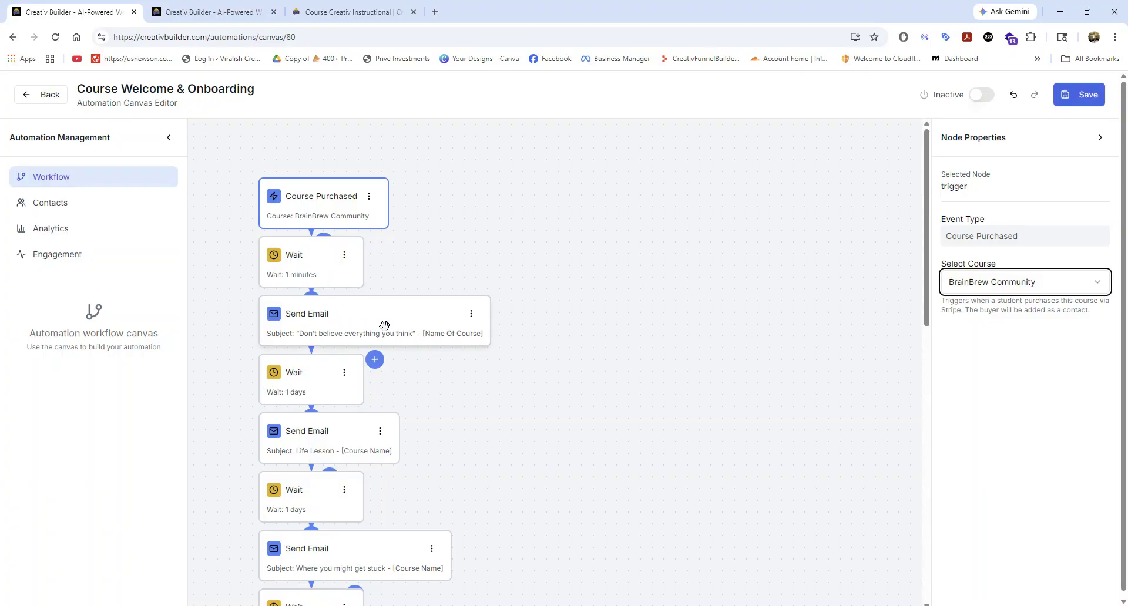
left_click(325, 261)
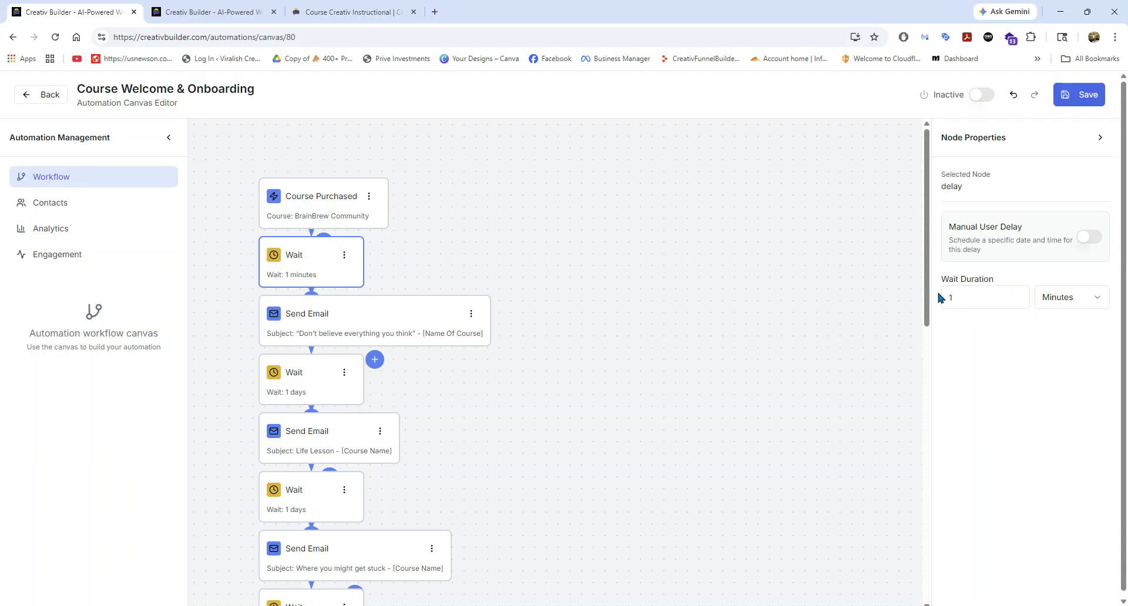
Set the first email node to send Email 1: You're in - start here from the Course Welcome & Onboarding campaign.
left_click(407, 324)
left_click(991, 248)
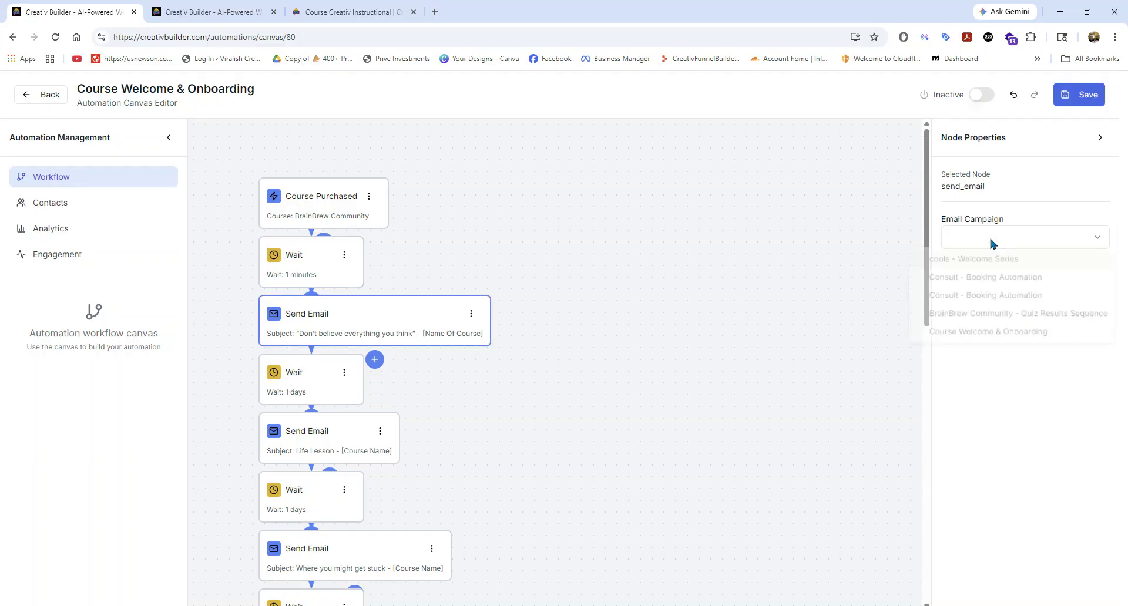
left_click(977, 339)
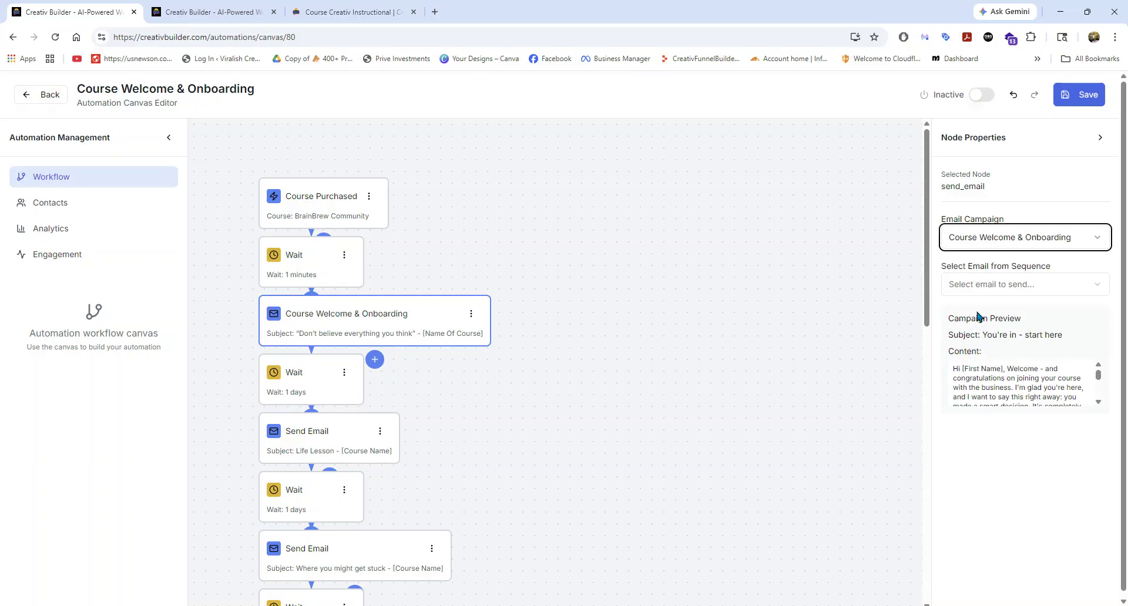
left_click(977, 293)
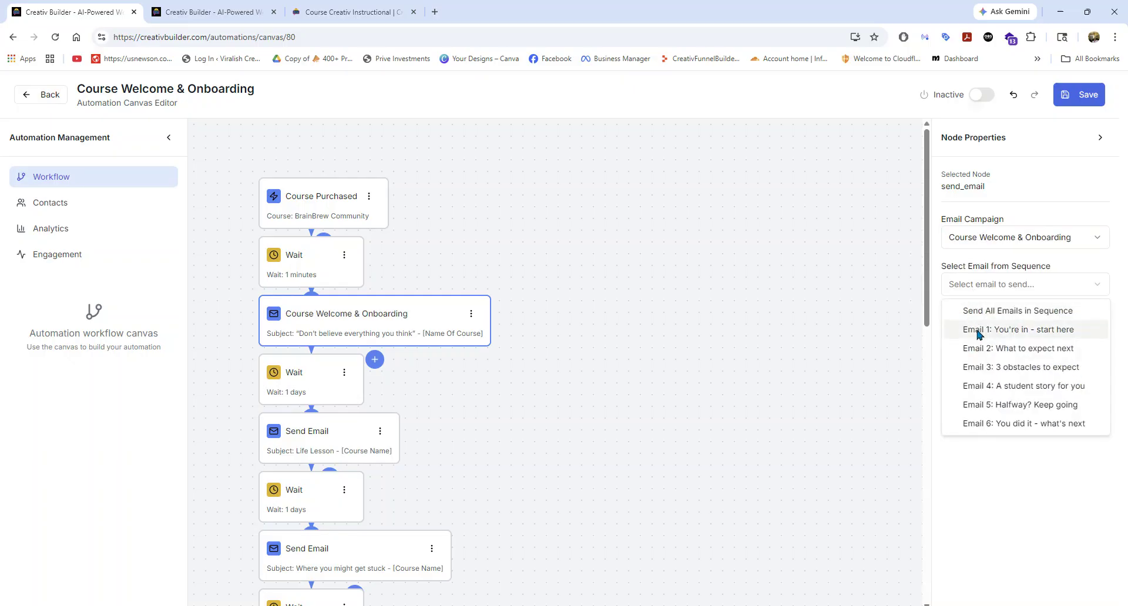
left_click(979, 332)
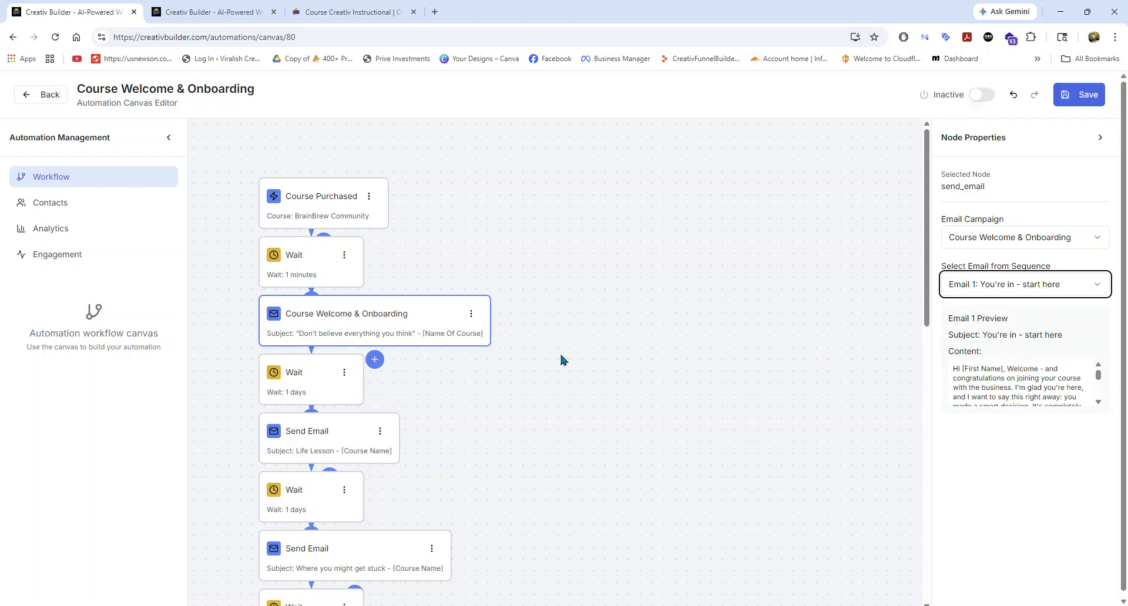
Set the second email node to send Email 2: What to expect next from the Course Welcome & Onboarding campaign.
scroll(558, 351, "down", 3)
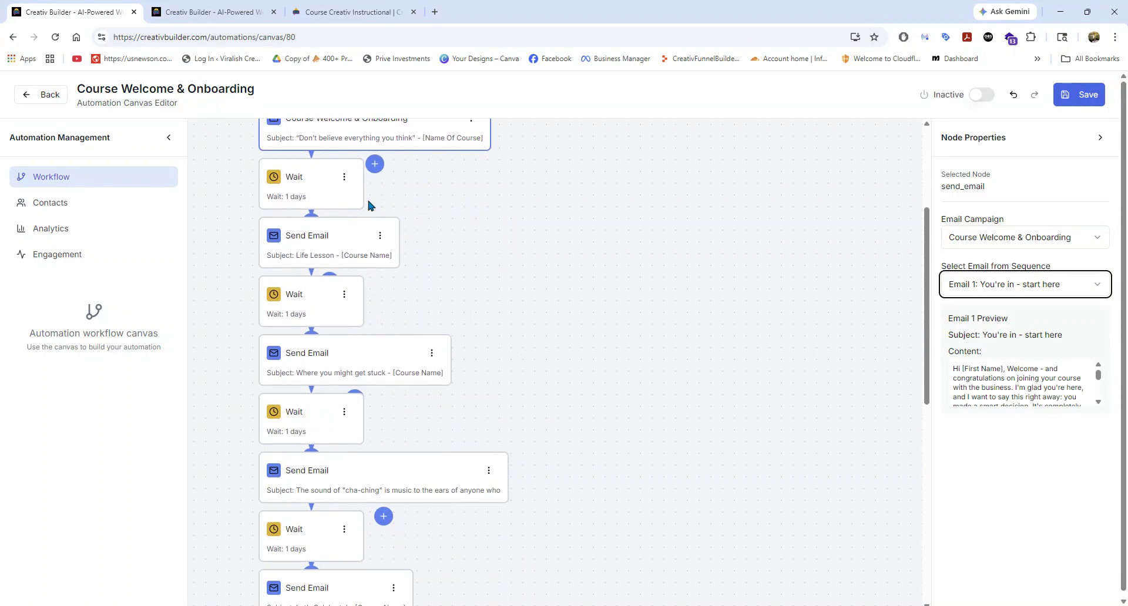
left_click(333, 248)
left_click(1025, 240)
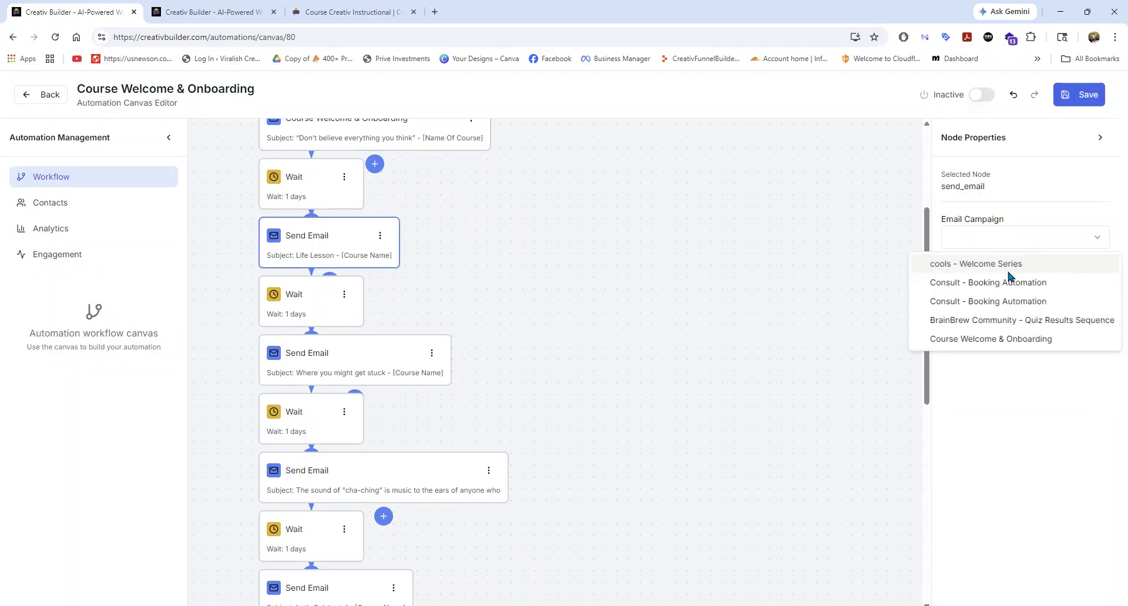
left_click(967, 340)
left_click(990, 288)
left_click(978, 346)
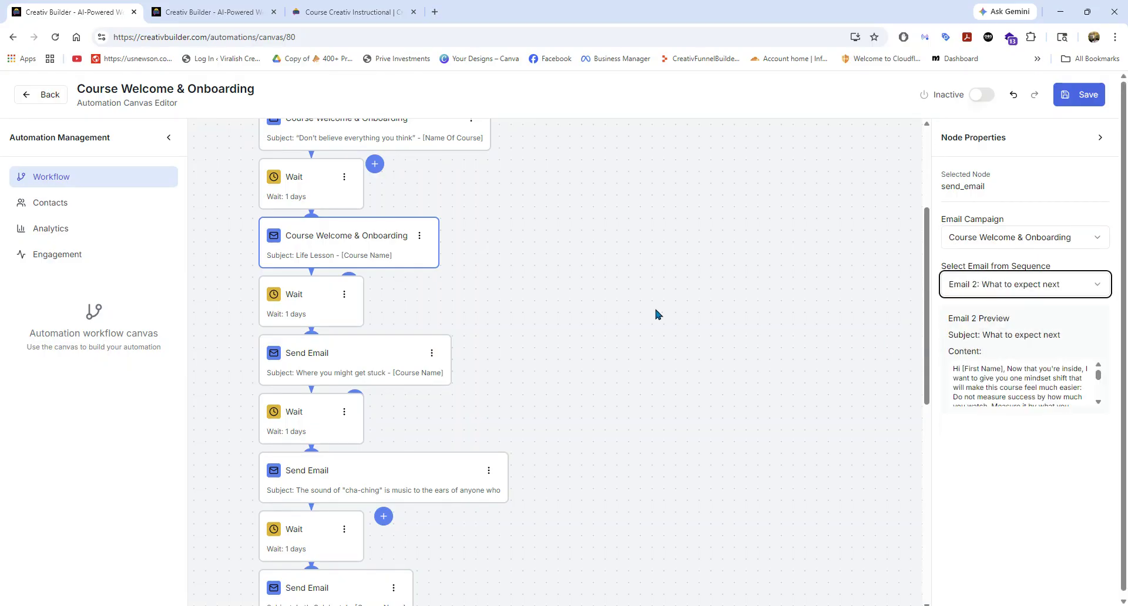
Review the remaining workflow nodes and the wait after the second email, and save the automation.
scroll(656, 313, "up", 3)
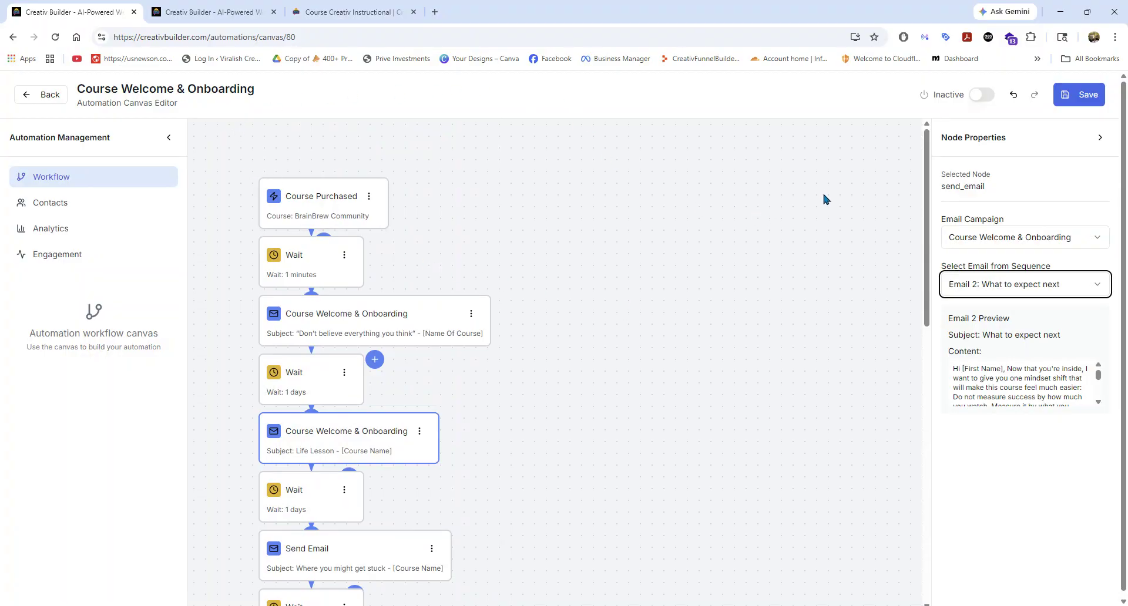
scroll(792, 333, "down", 3)
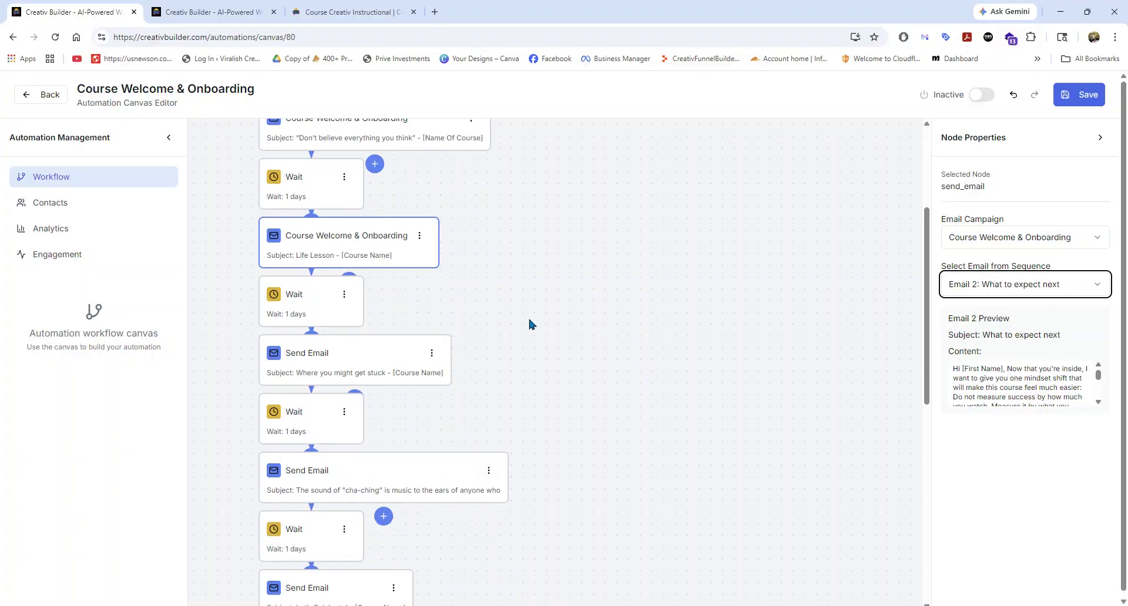
left_click(319, 293)
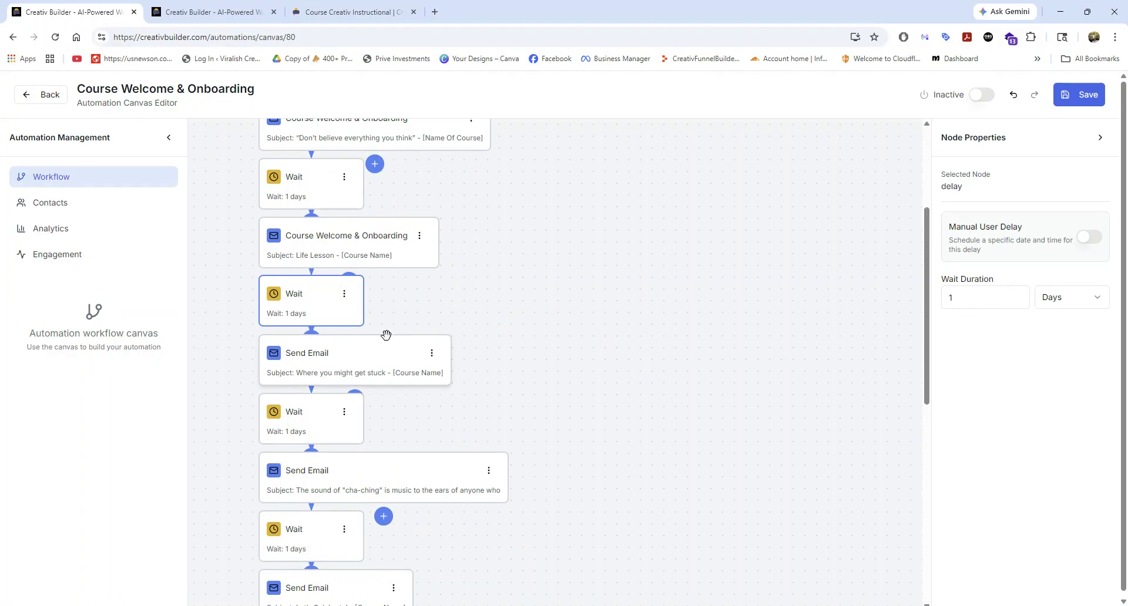
scroll(543, 334, "down", 8)
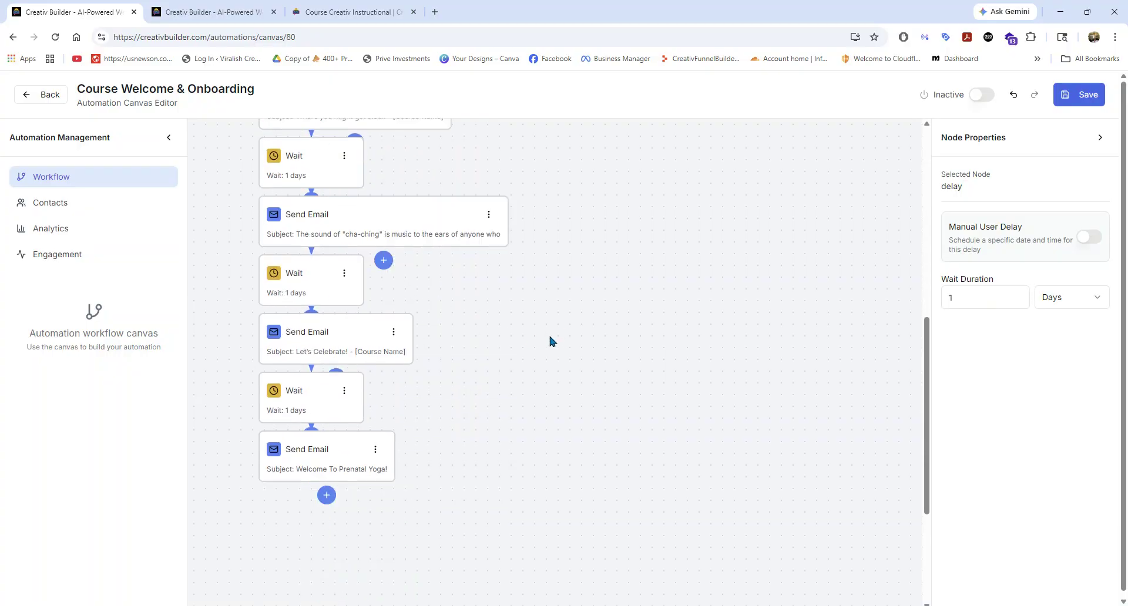
scroll(537, 333, "up", 10)
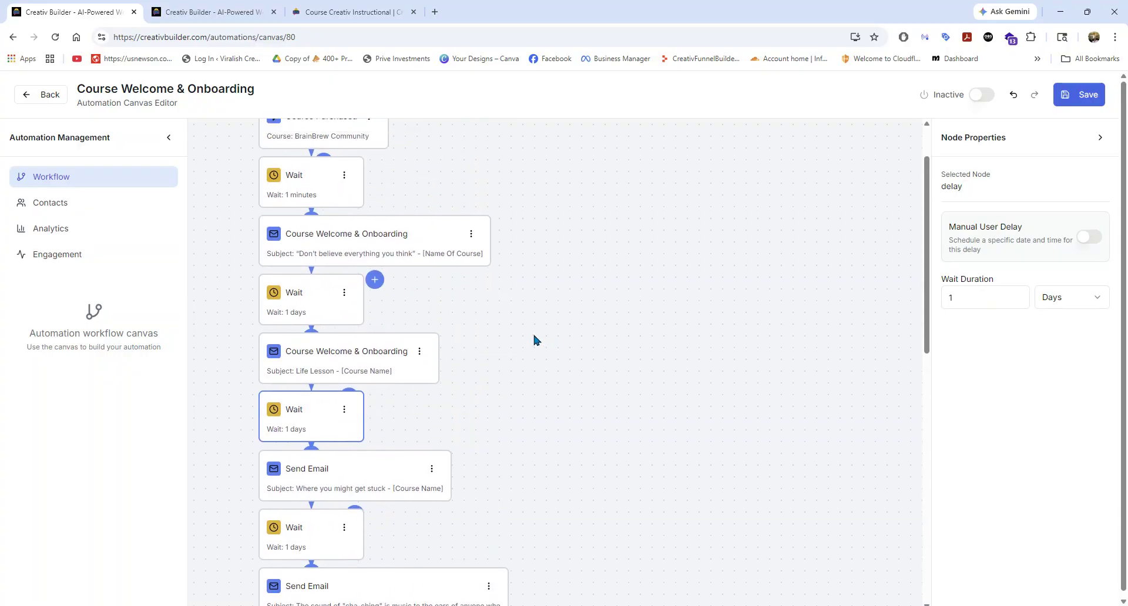
left_click(1081, 100)
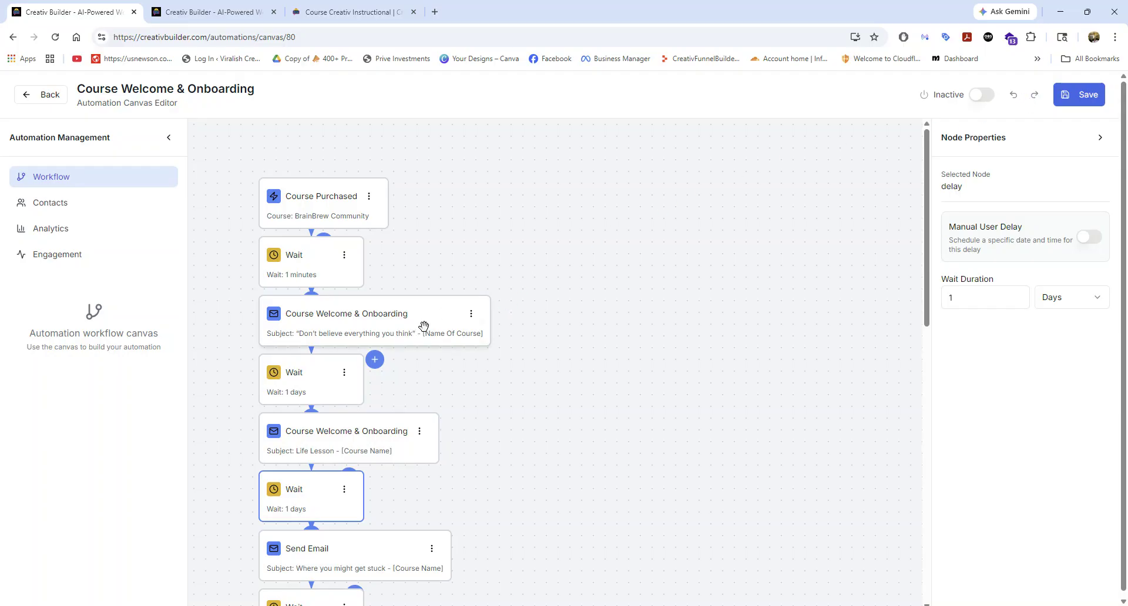
Move the wait node between the first two emails up one position and back down again.
scroll(370, 327, "down", 2)
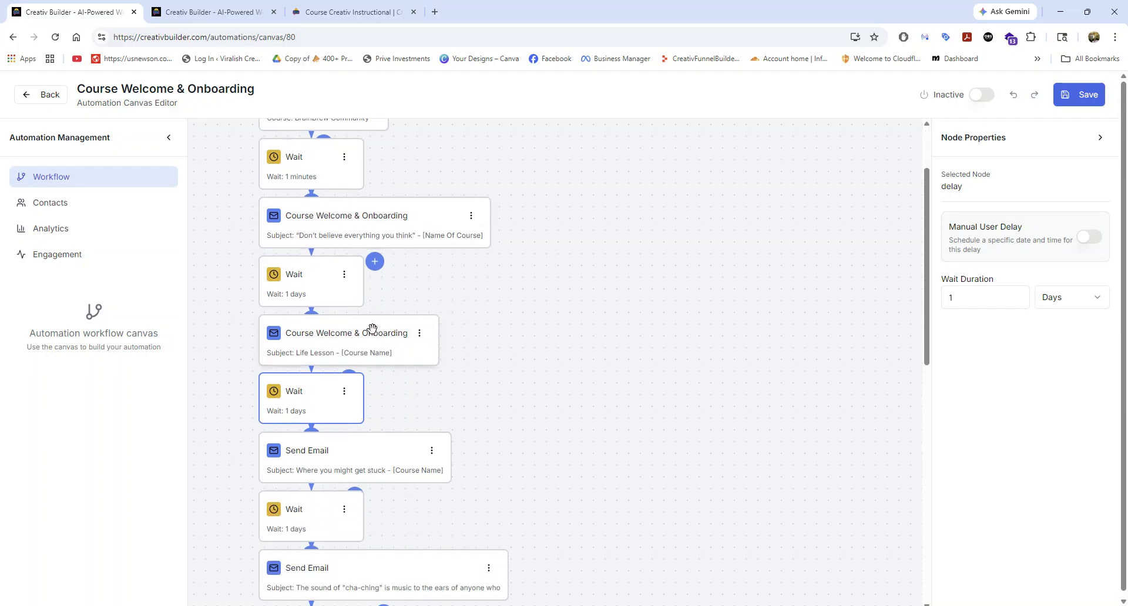
left_click(344, 275)
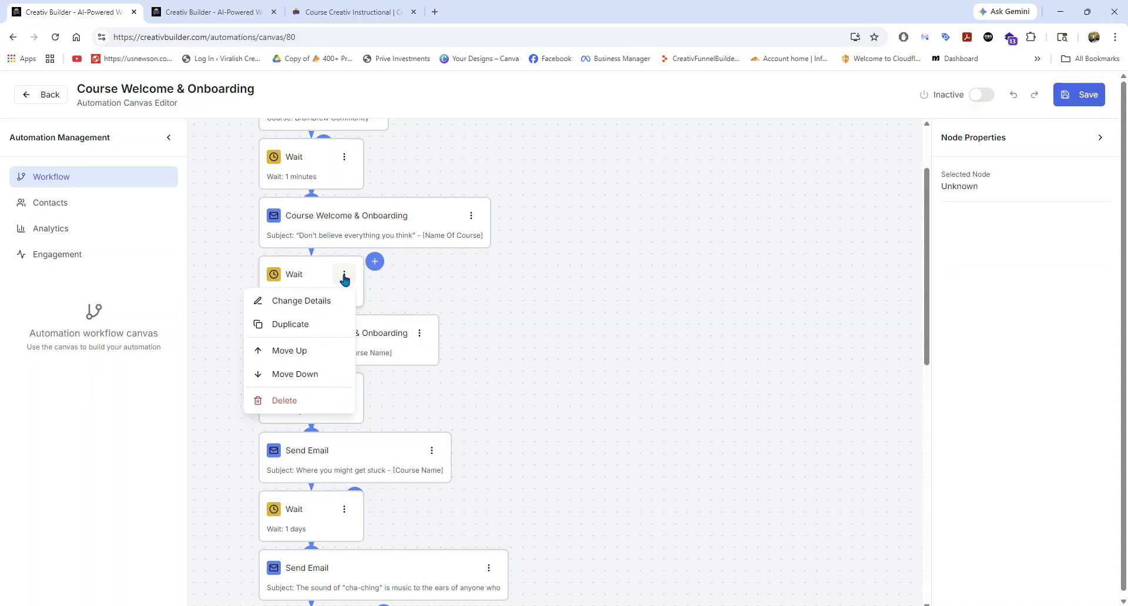
left_click(301, 351)
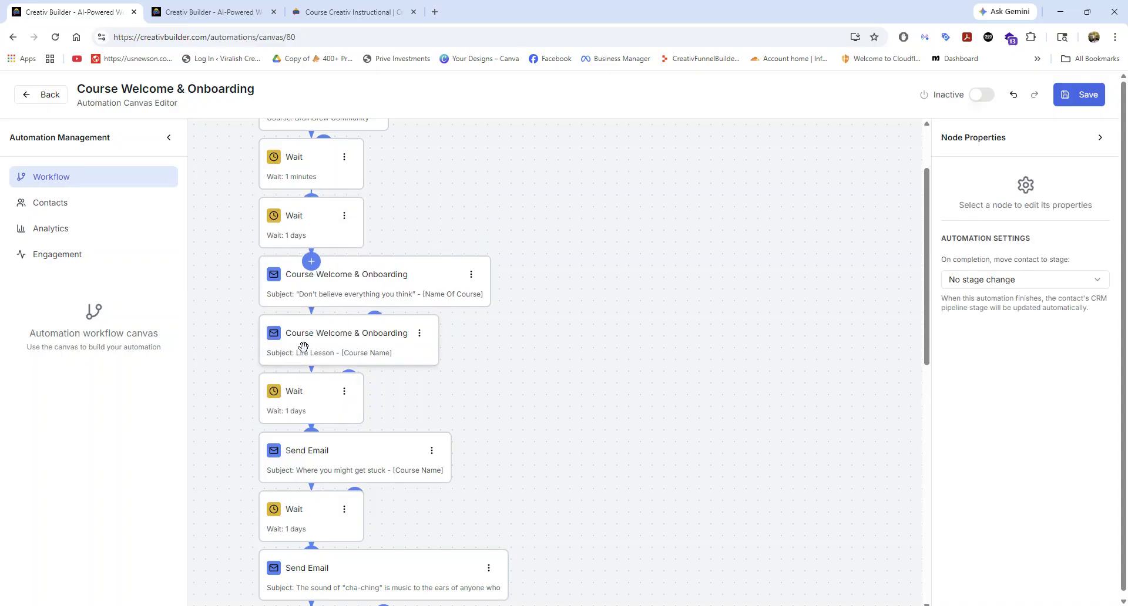
left_click(344, 217)
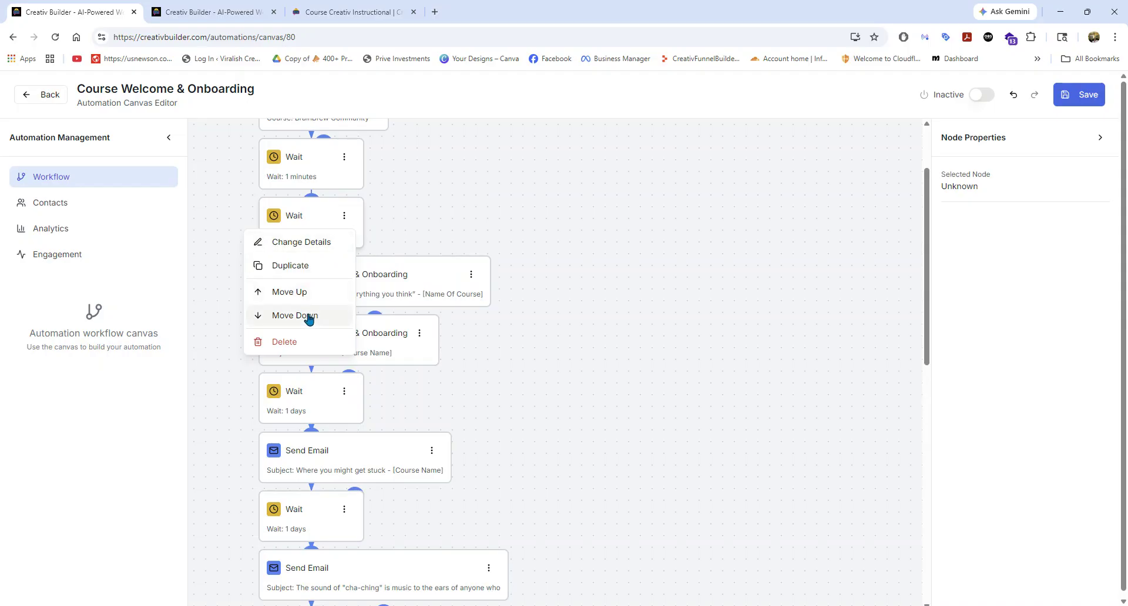
left_click(308, 315)
left_click(344, 274)
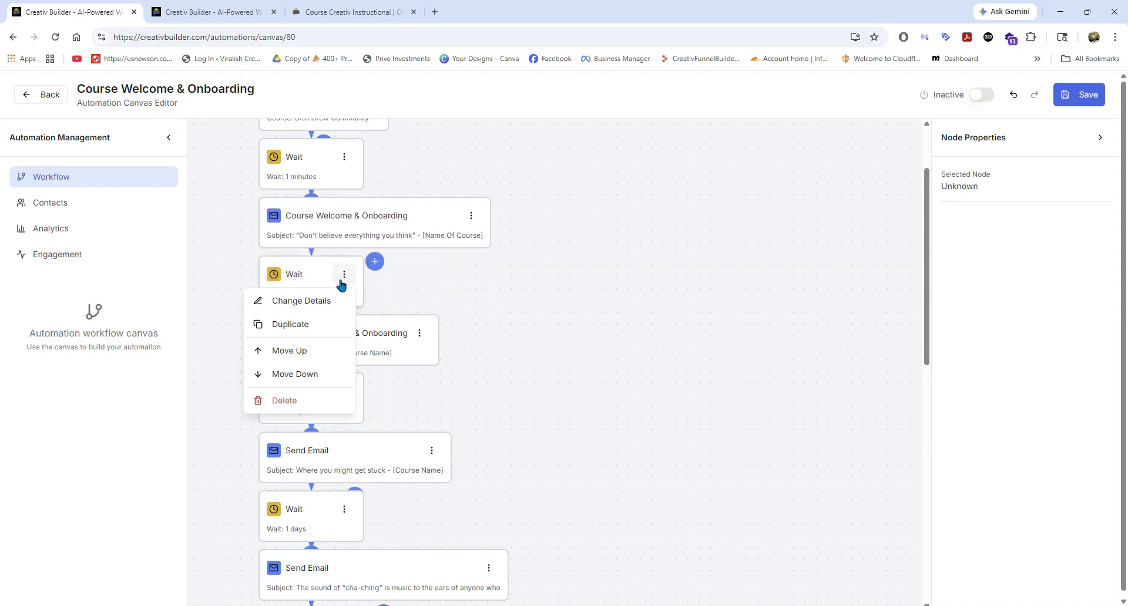
left_click(410, 297)
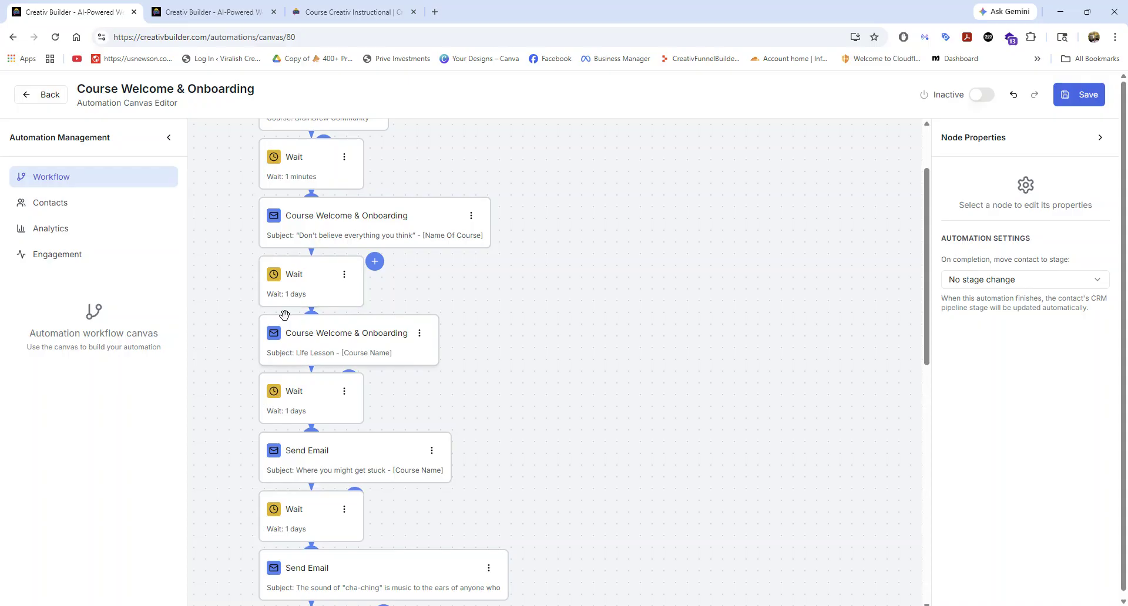
Review the automation's Contacts, Analytics and Engagement pages and return to the workflow canvas.
scroll(286, 314, "up", 2)
left_click(63, 207)
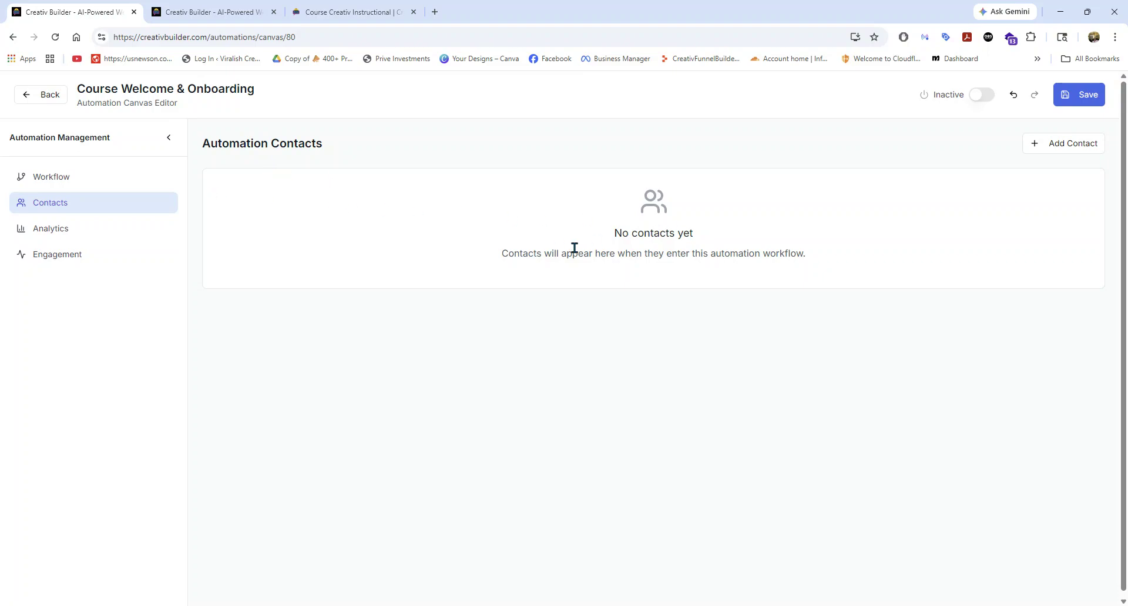
left_click(49, 237)
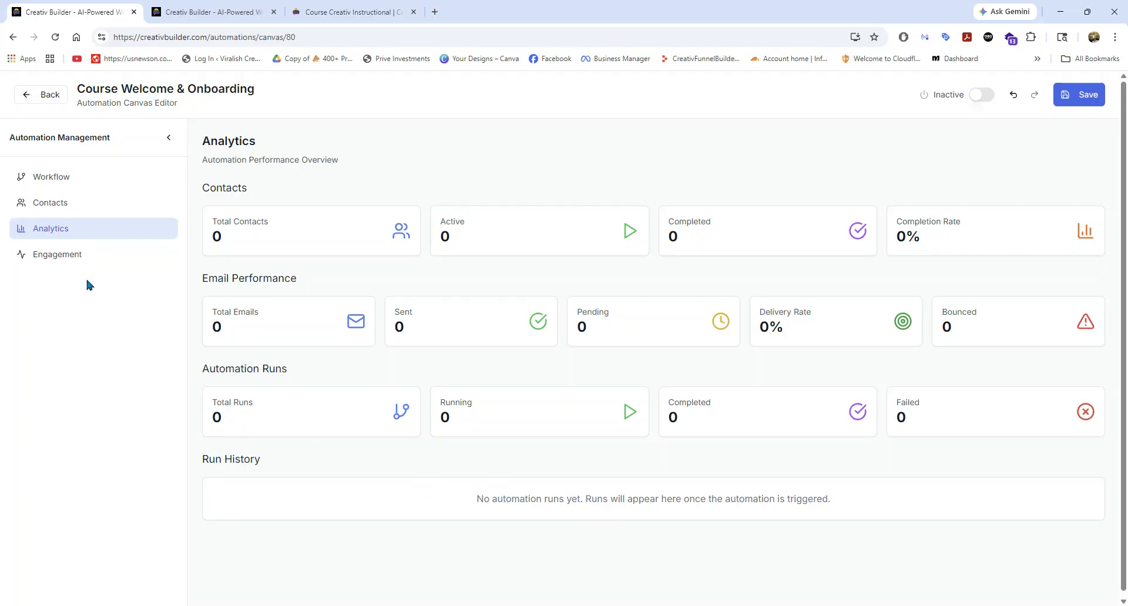
left_click(64, 256)
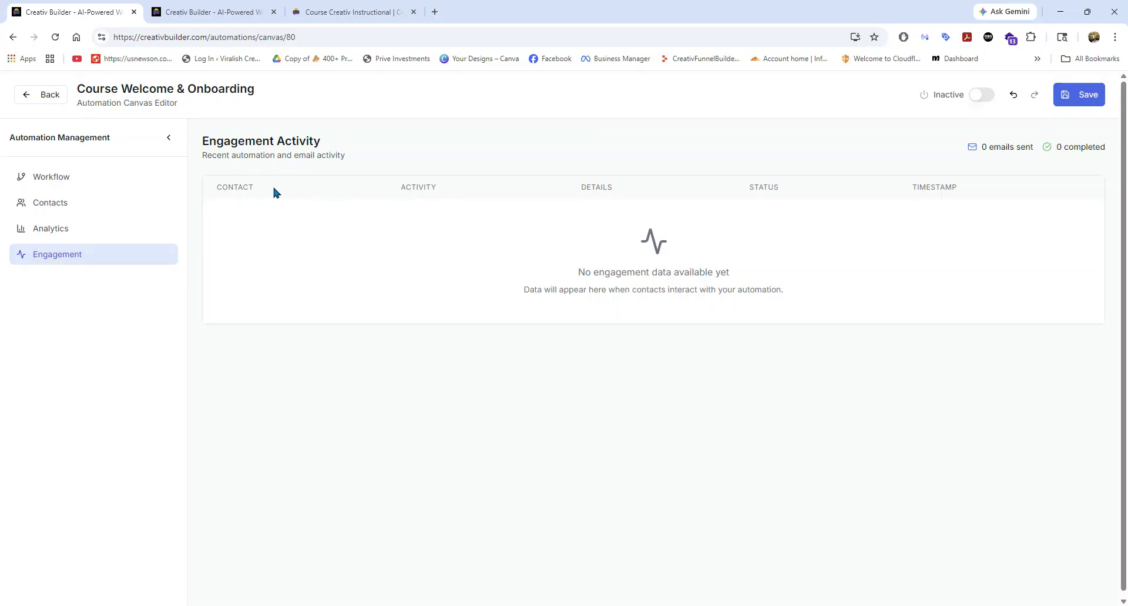
left_click(48, 182)
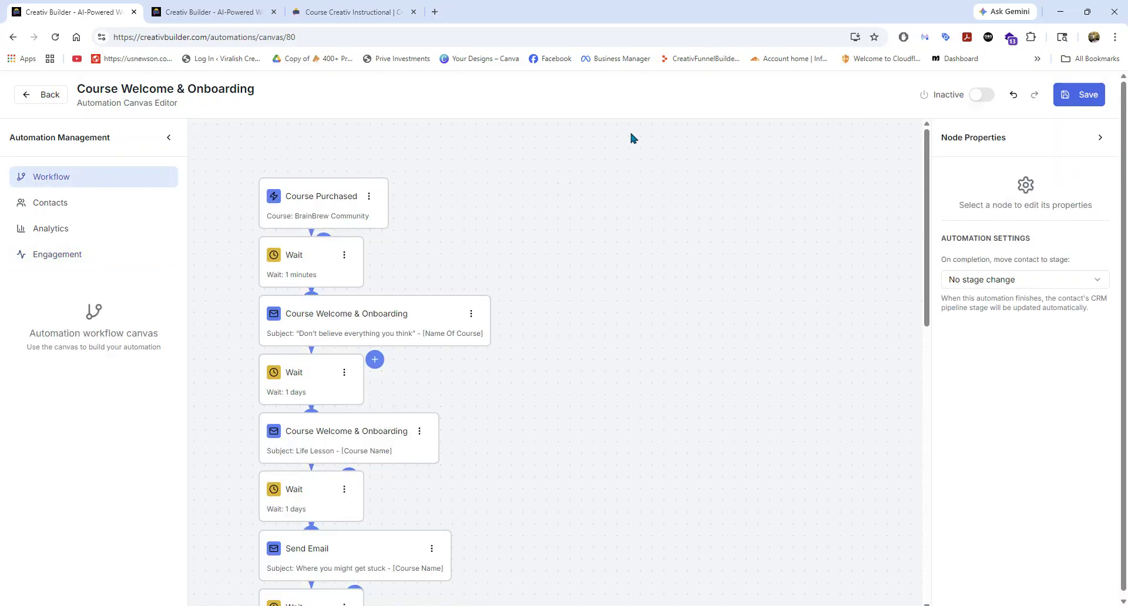
Return to the automations list and create a new automation from scratch named "course welcome".
left_click(49, 97)
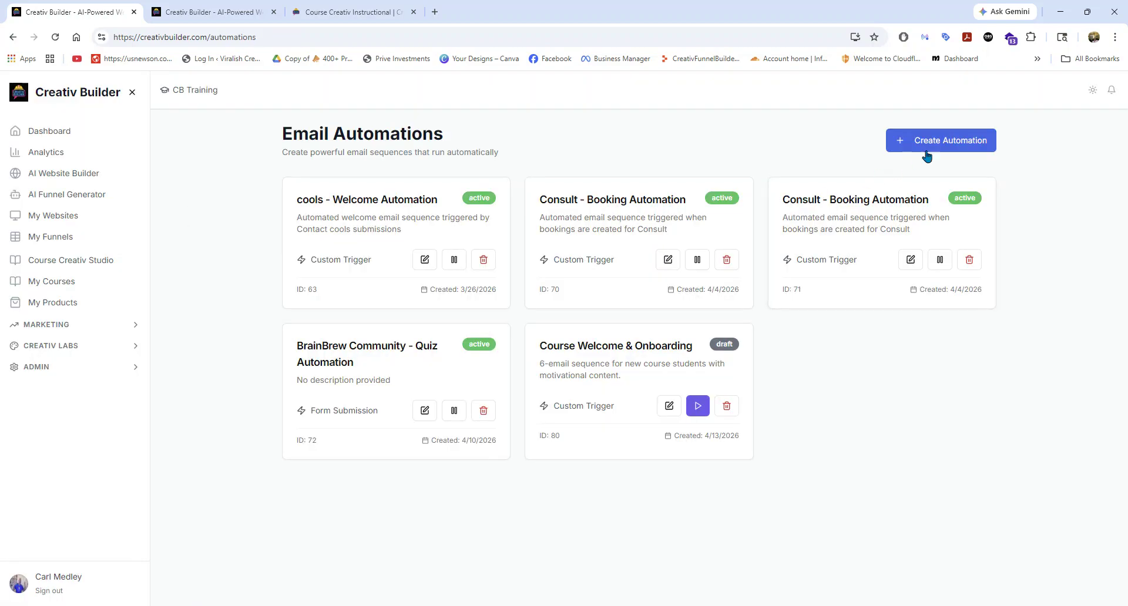
left_click(921, 147)
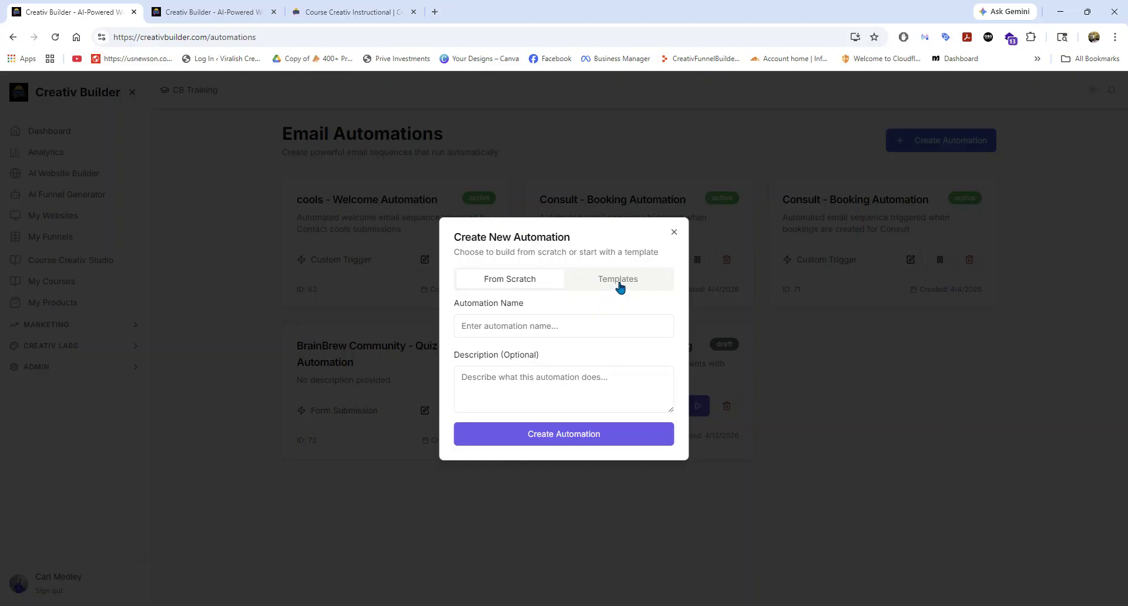
left_click(514, 326)
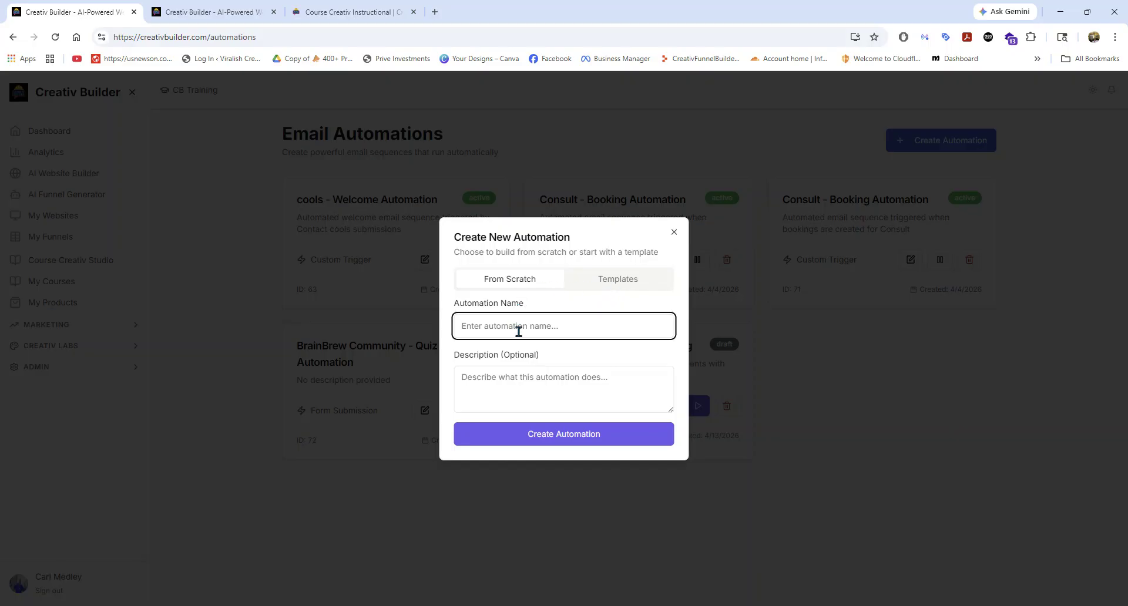
type("course welcome")
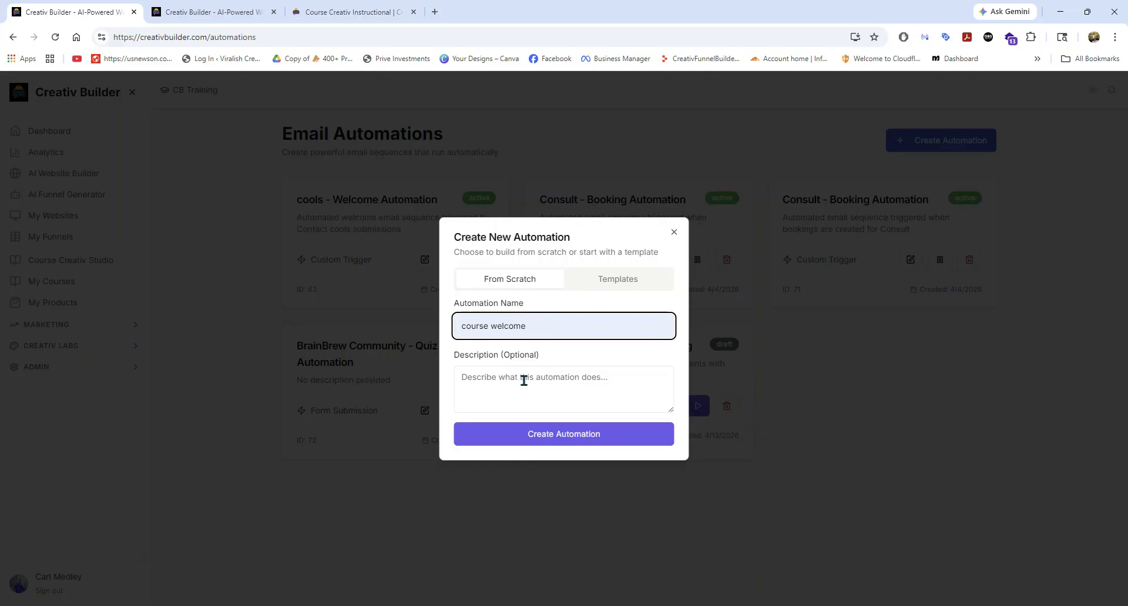
left_click(479, 373)
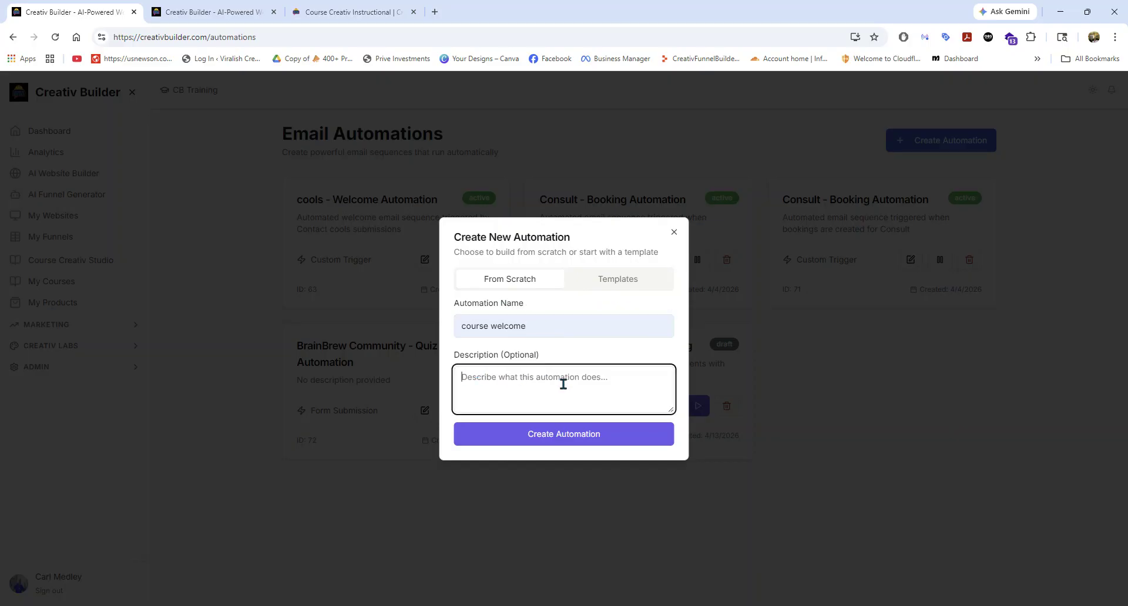
left_click(574, 440)
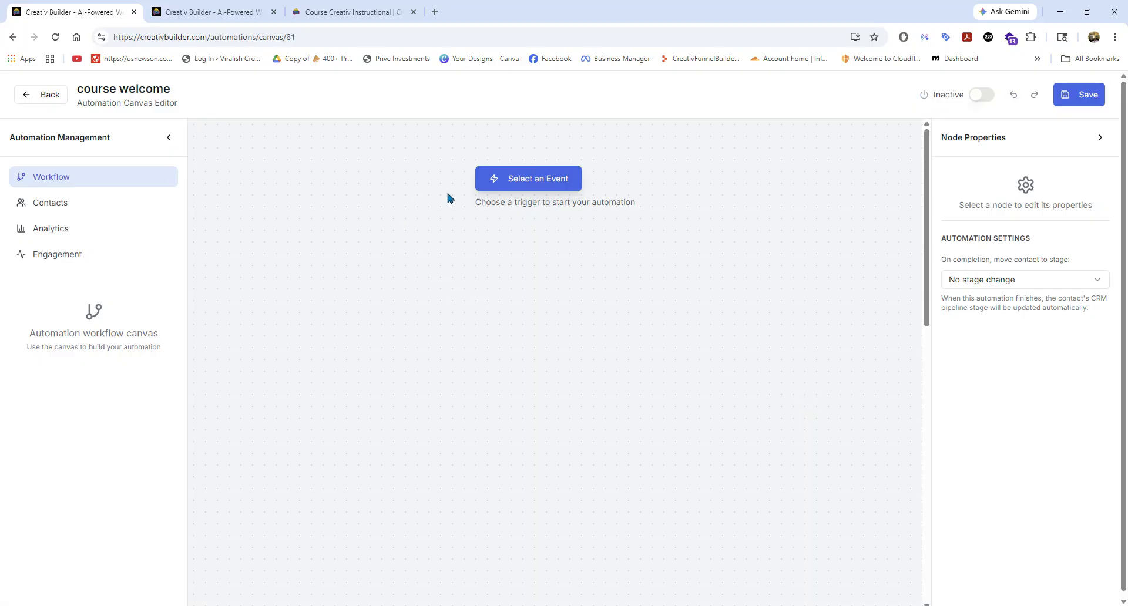
Review the Forms, Courses and Products event triggers and add Form Submitted as the automation's trigger.
left_click(526, 186)
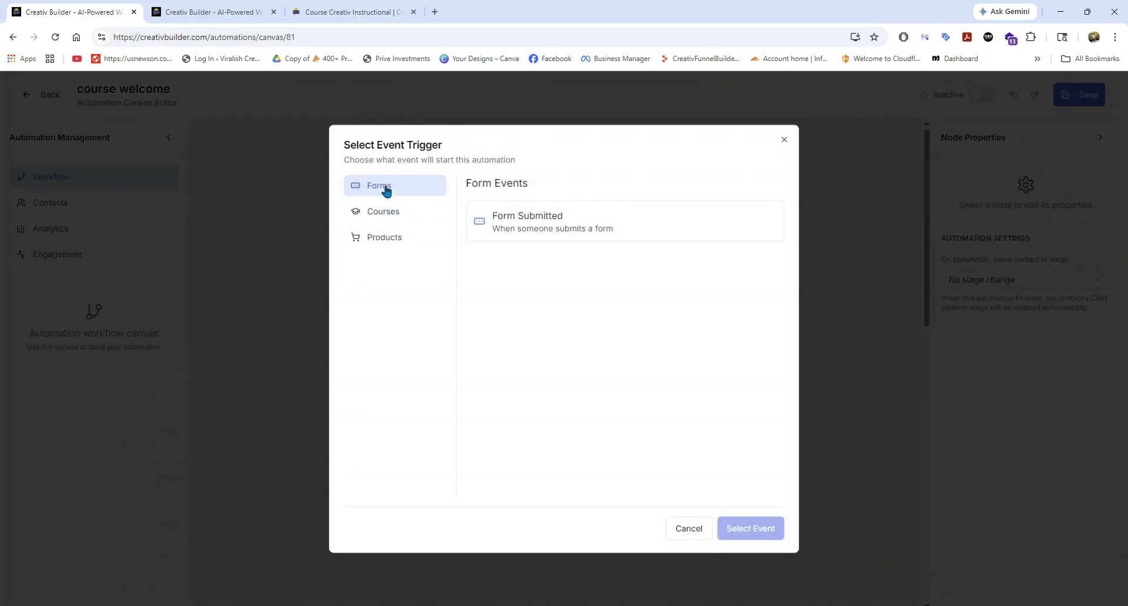
left_click(387, 212)
left_click(385, 240)
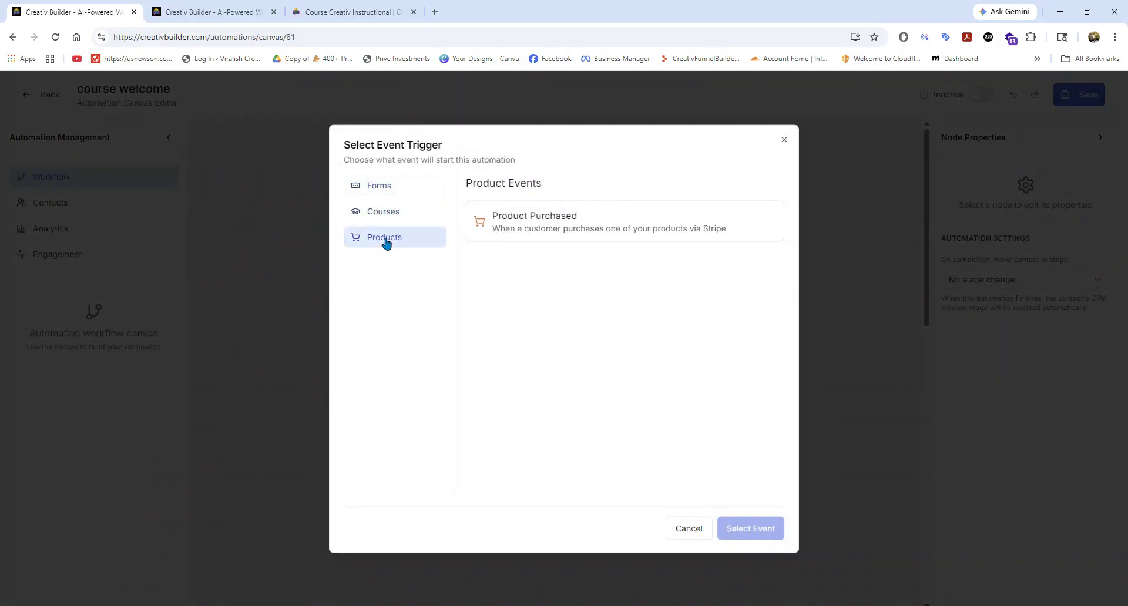
left_click(388, 187)
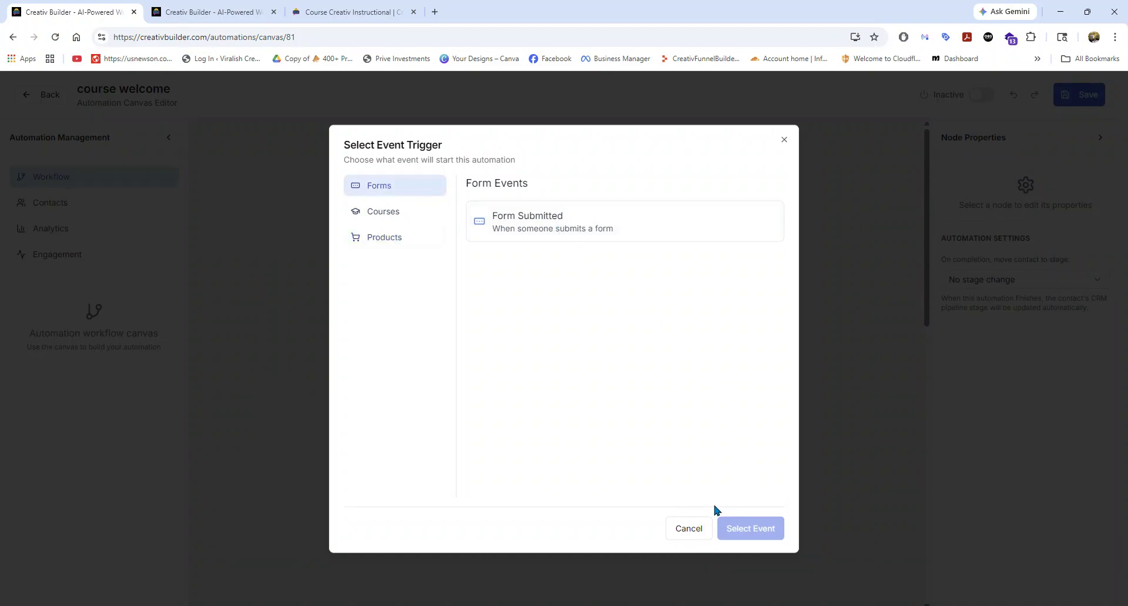
left_click(521, 235)
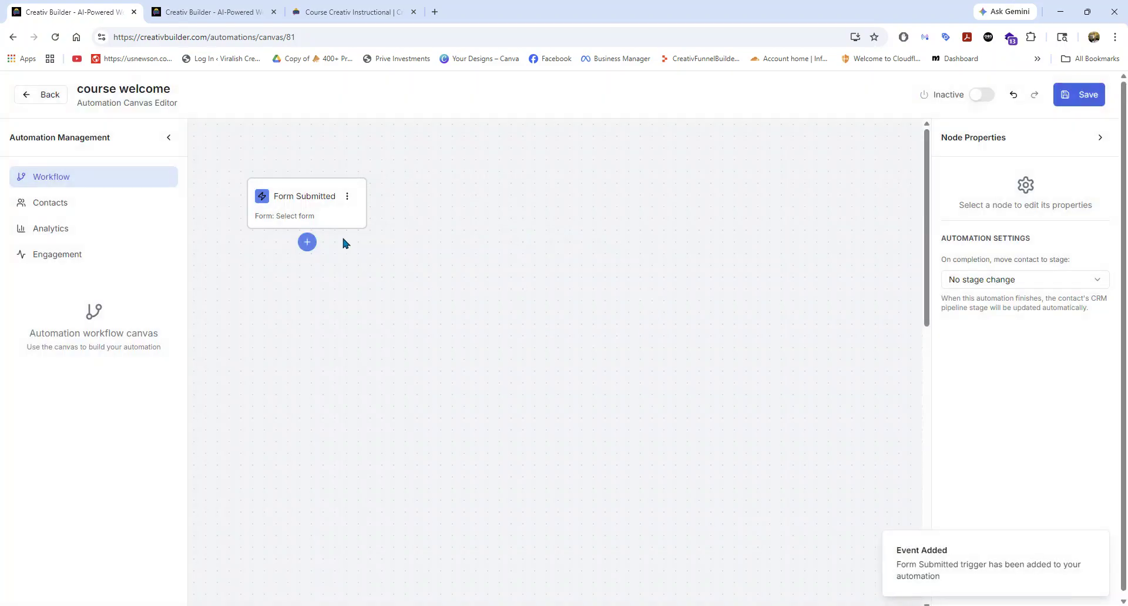
Set the Form Submitted trigger to use the Contact cools form.
left_click(310, 200)
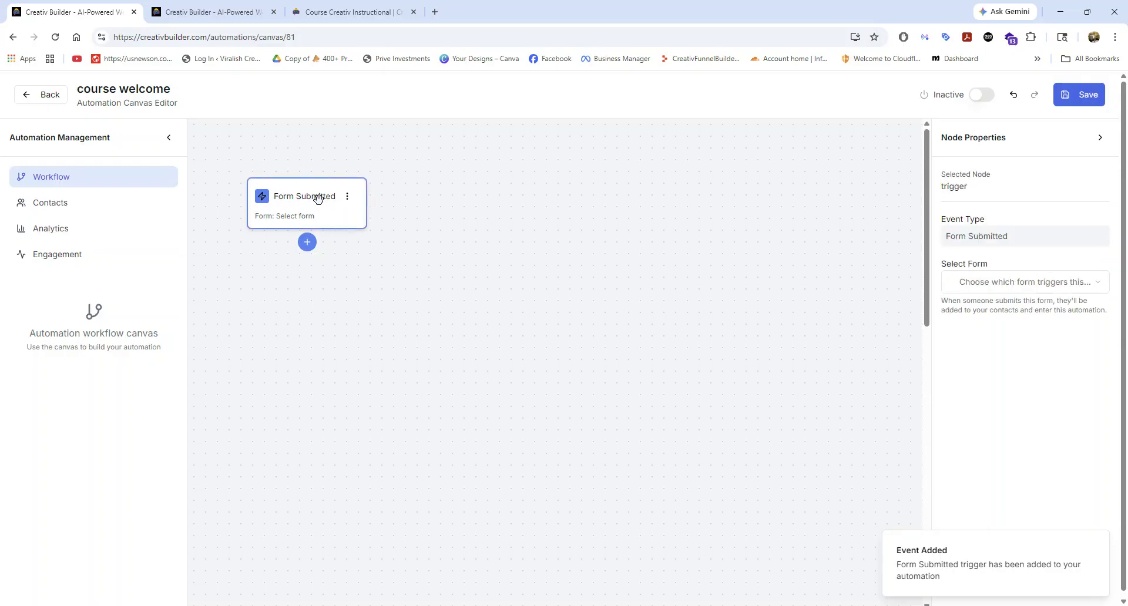
left_click(347, 197)
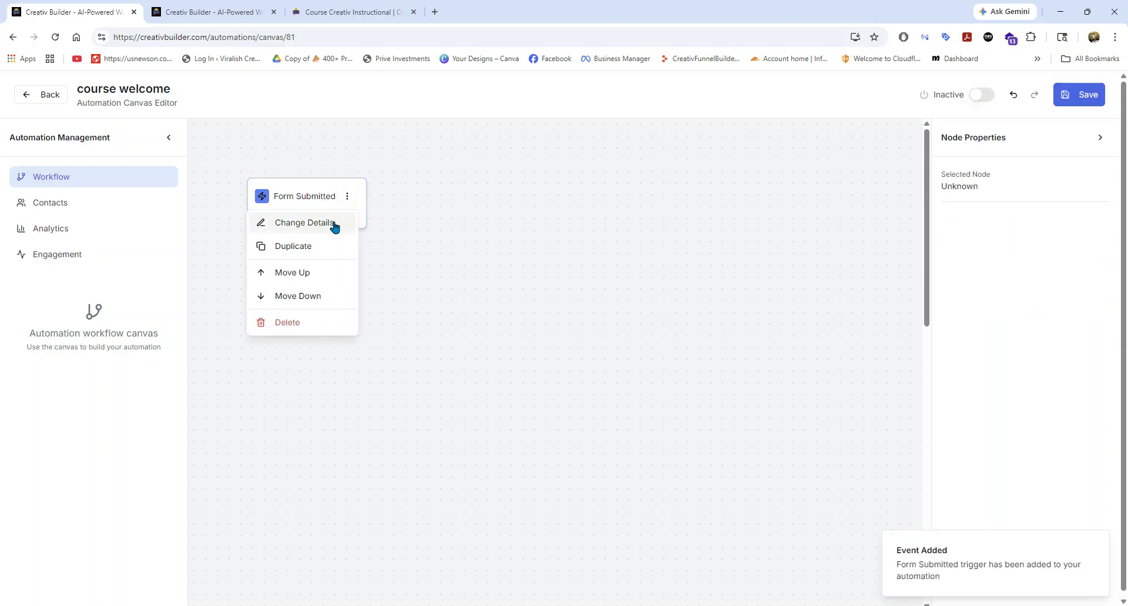
left_click(333, 224)
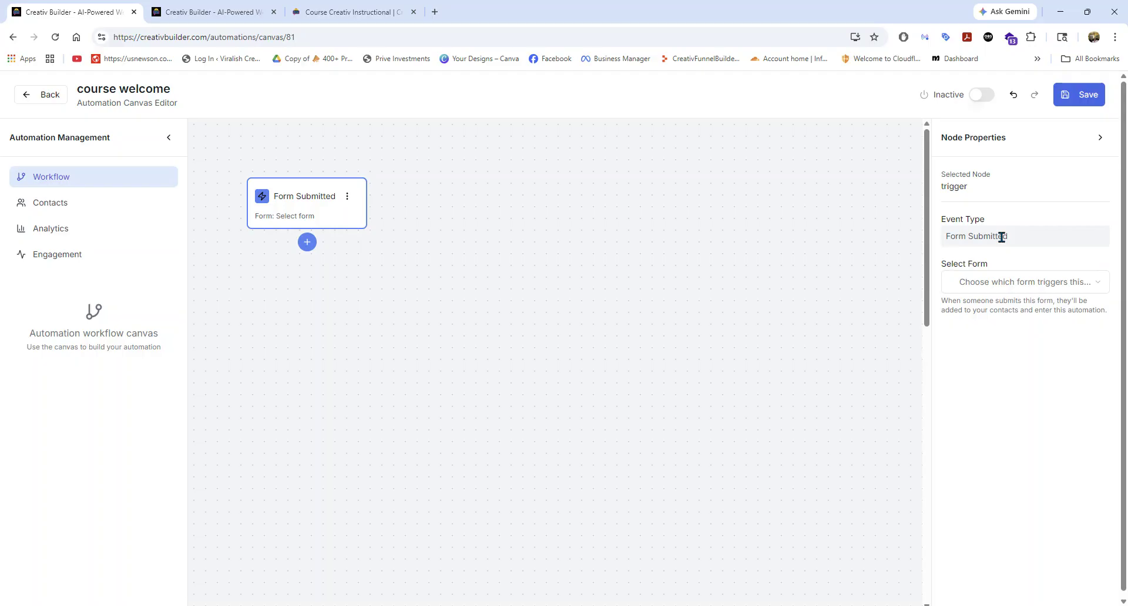
left_click(1000, 279)
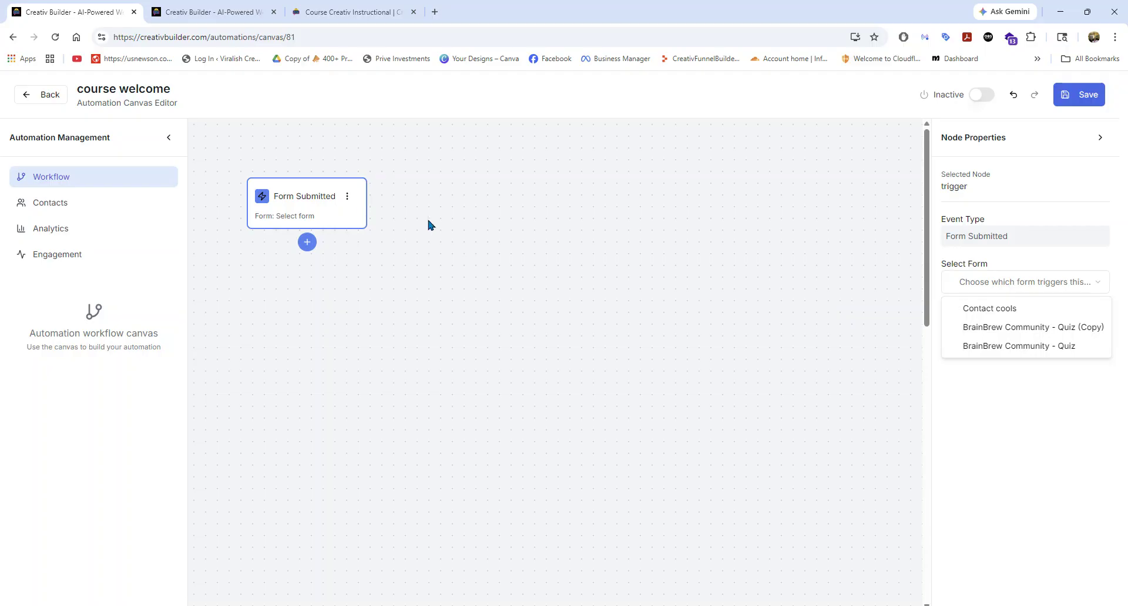
left_click(988, 310)
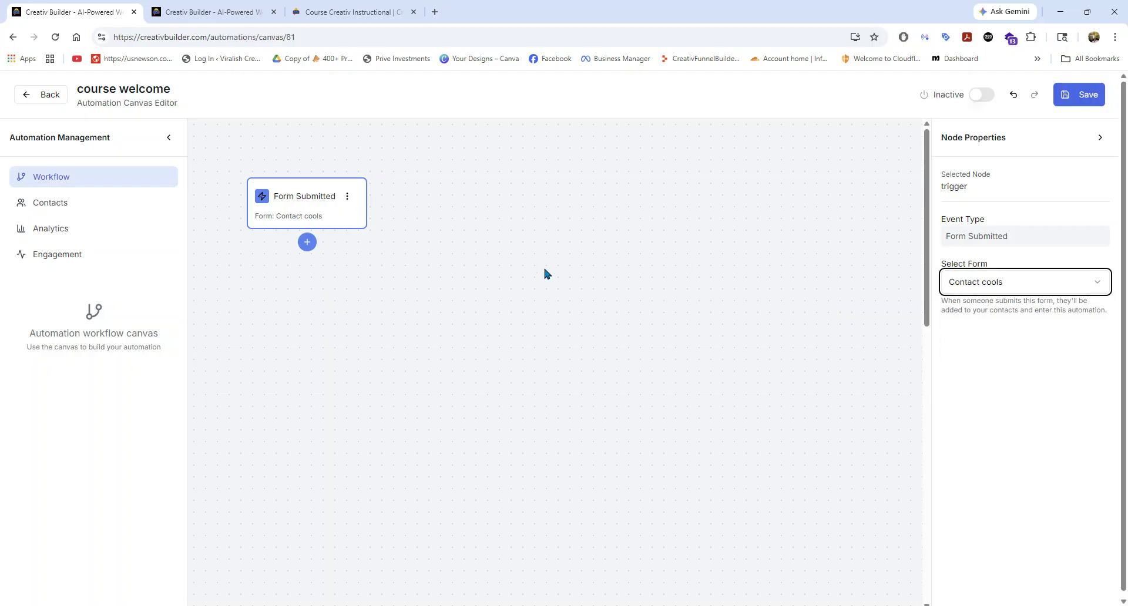
Add an Add Tag step below the form trigger and set the automation's on-completion contact stage to Lead.
left_click(306, 242)
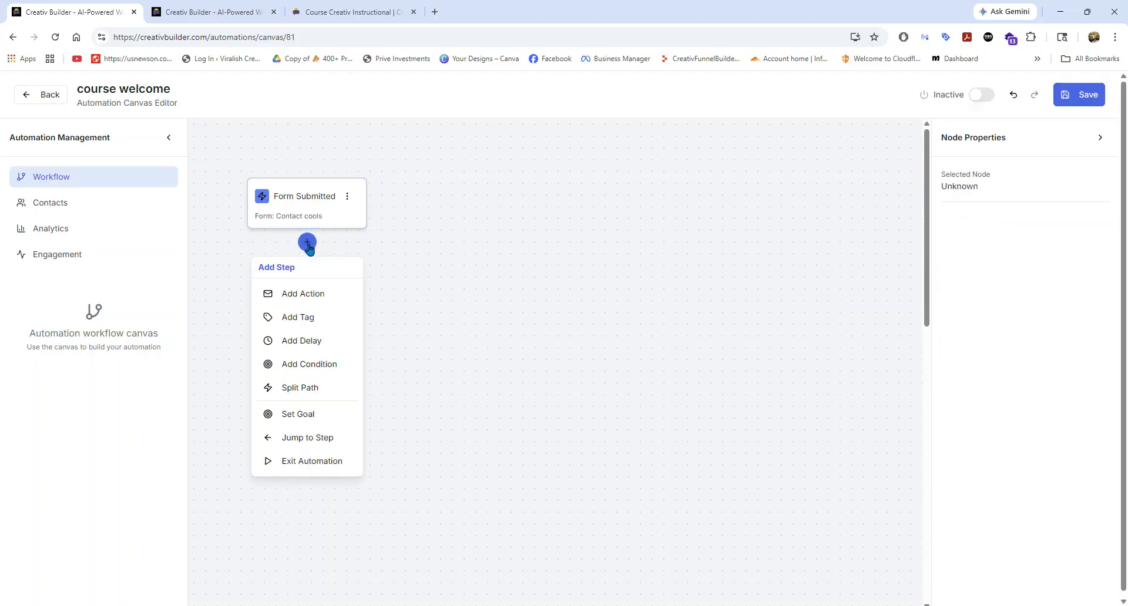
left_click(303, 319)
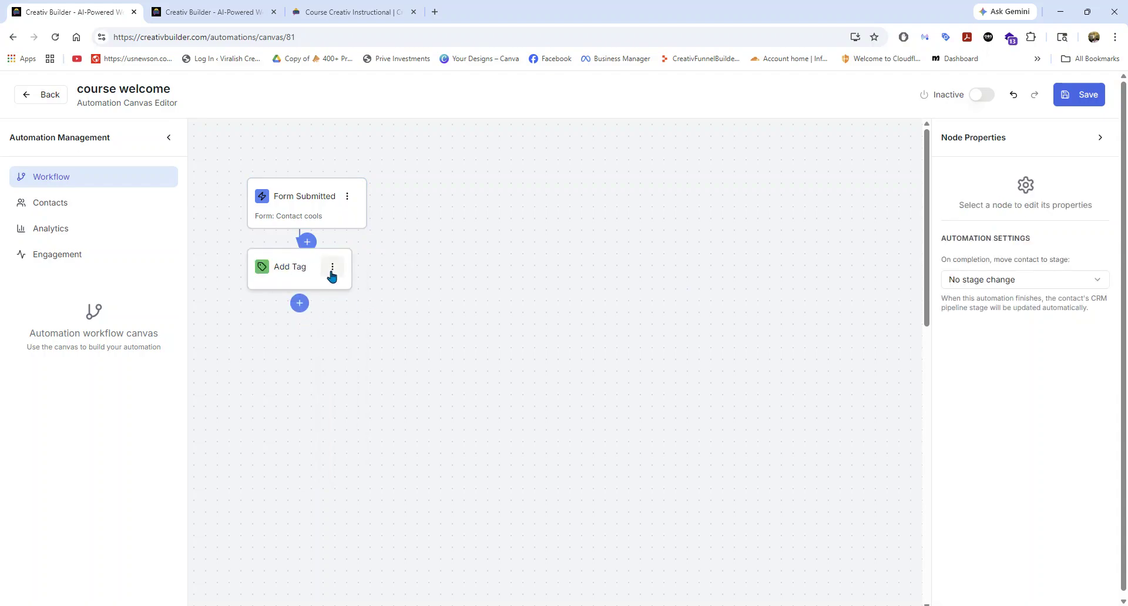
left_click(993, 285)
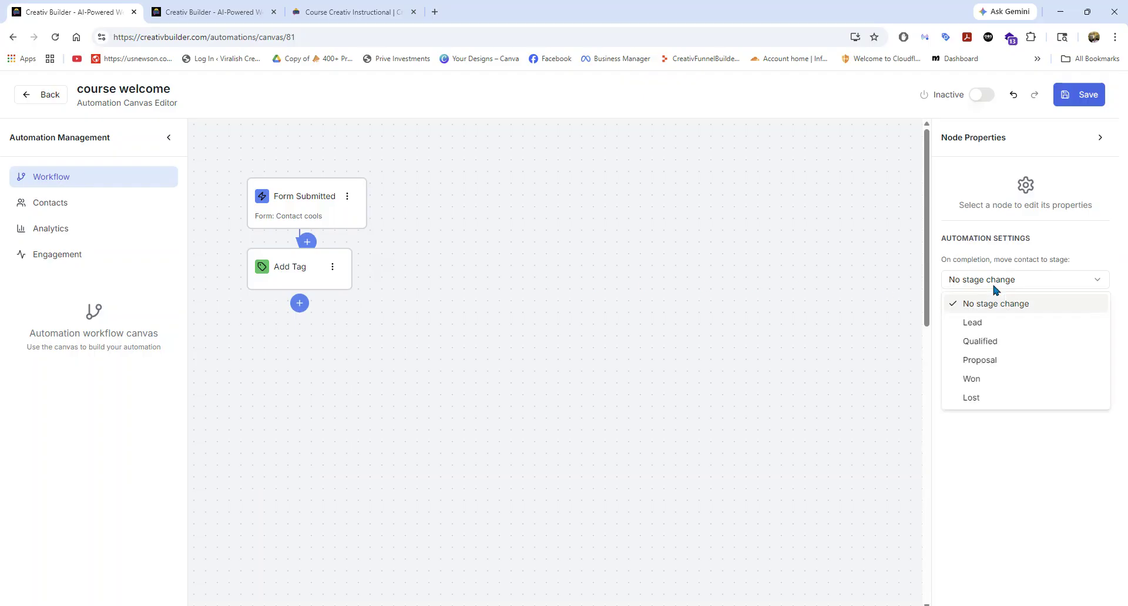
left_click(980, 326)
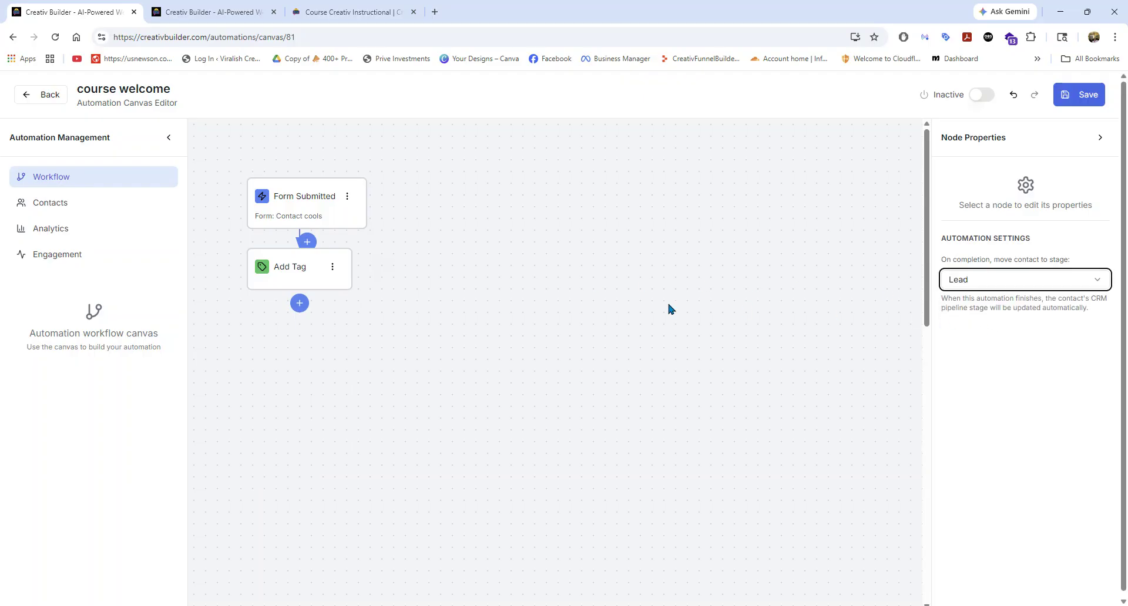
Name the Add Tag step's tag "creativ enrolment".
left_click(332, 266)
left_click(314, 302)
left_click(976, 238)
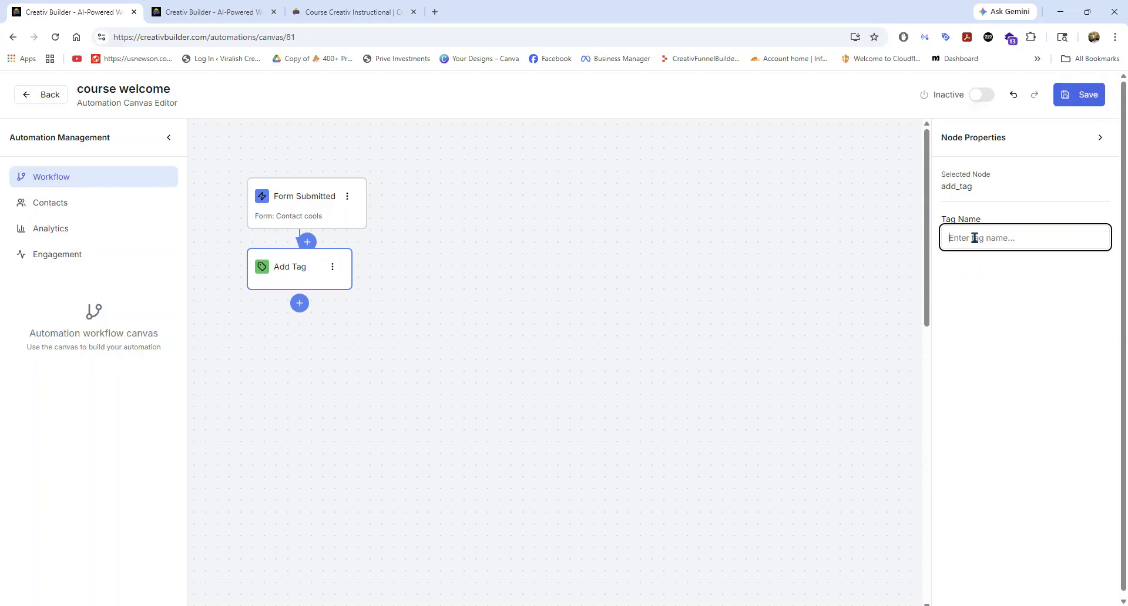
type("oo")
key("BackSpace")
type("st")
key("BackSpace")
type("creati")
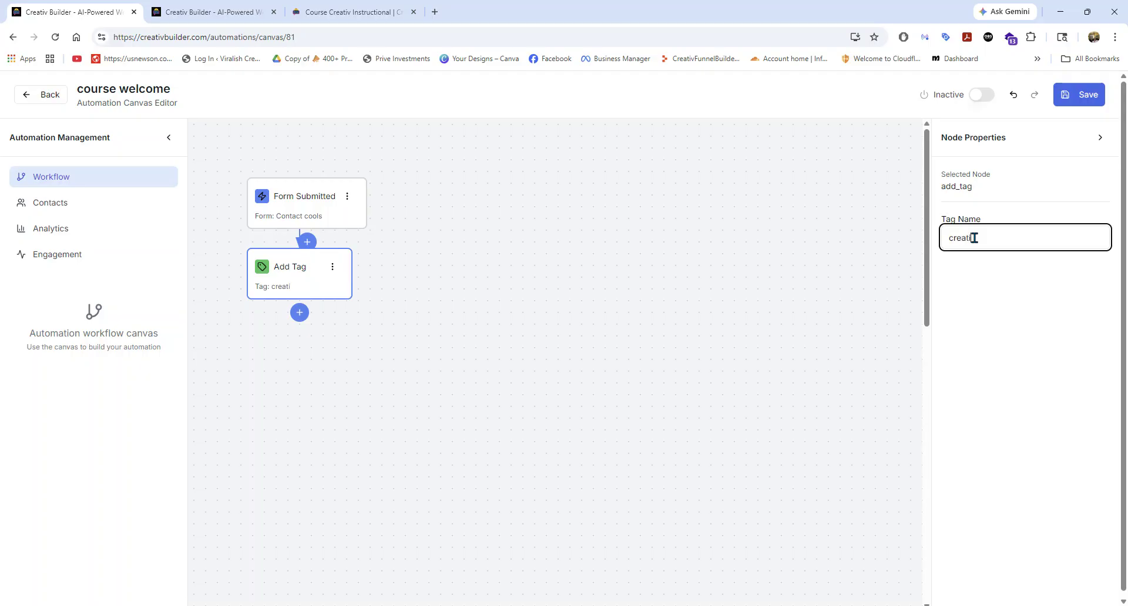
type("v enrolment")
left_click(971, 268)
left_click(989, 238)
Add a Send Email action below the tag step, using Email 1: You're in - start here from the Course Welcome & Onboarding campaign.
left_click(300, 315)
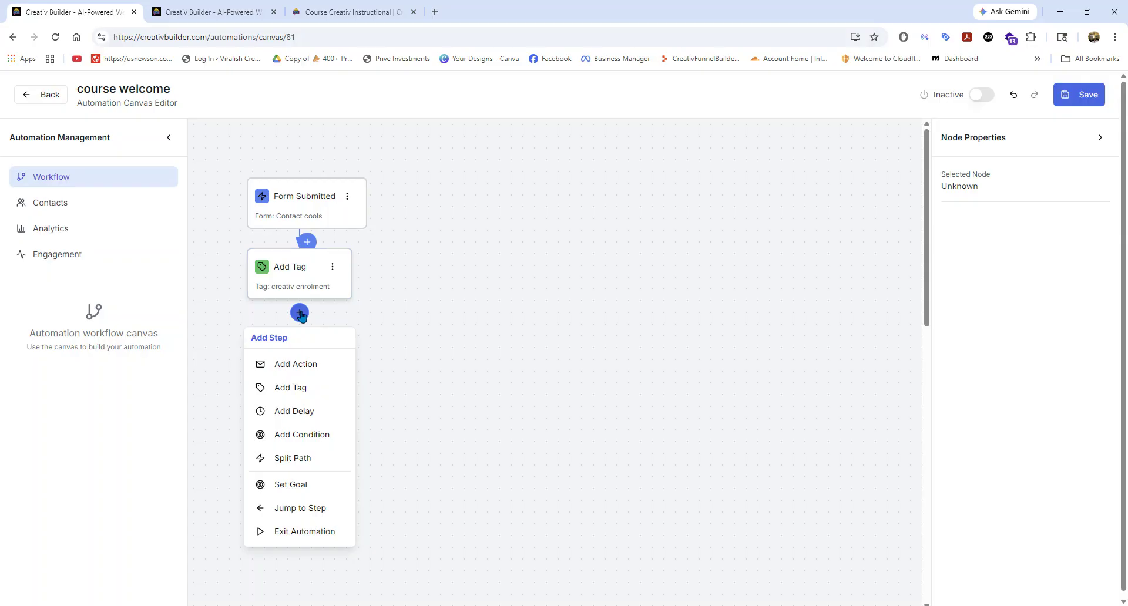
left_click(311, 369)
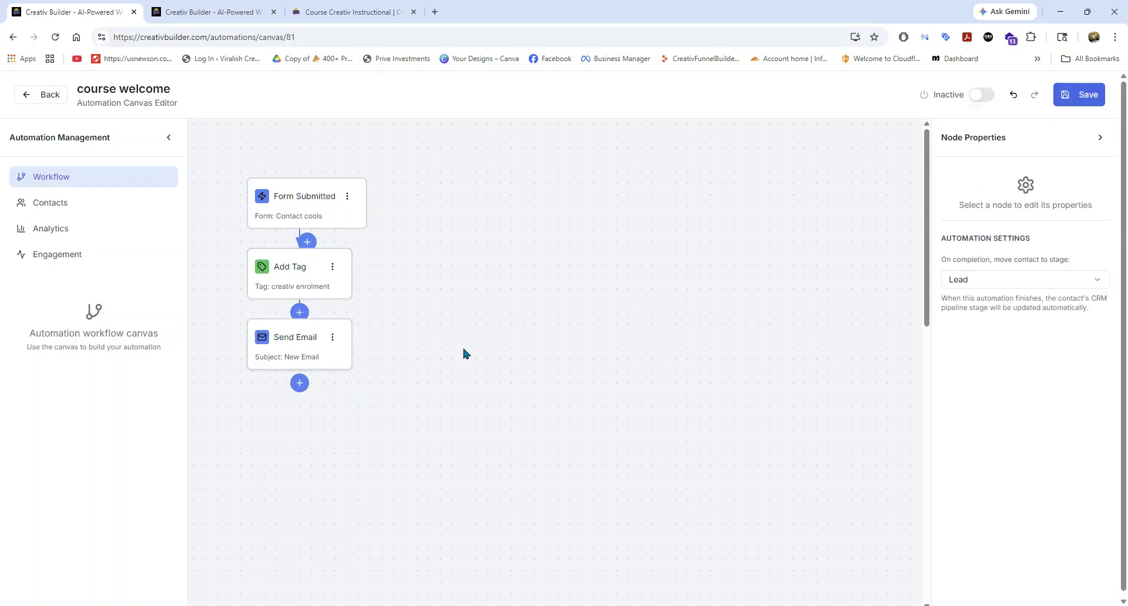
left_click(318, 342)
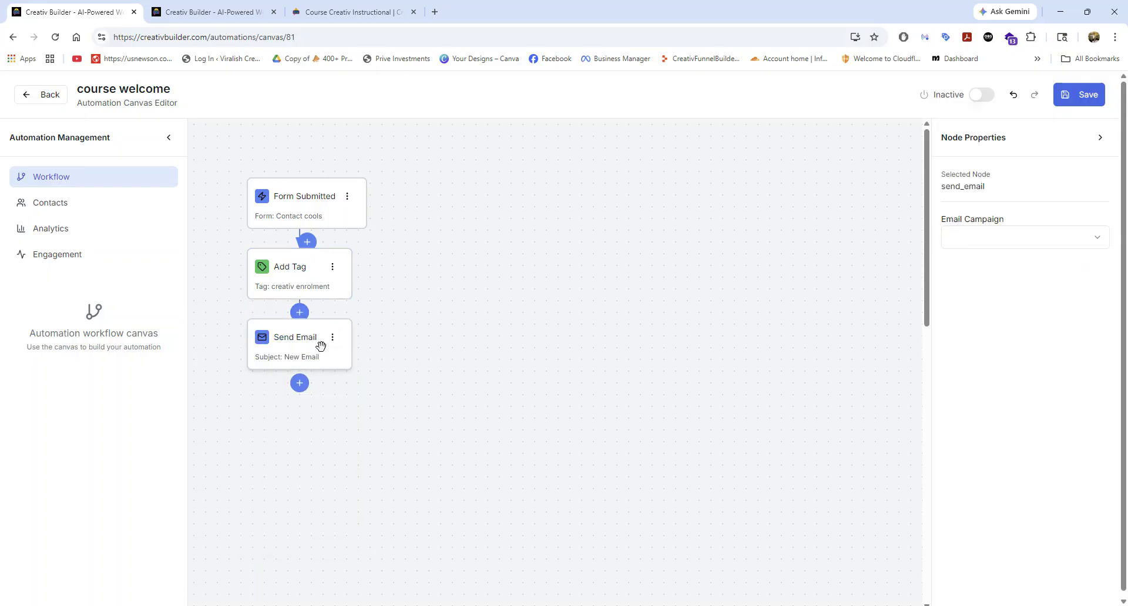
left_click(997, 239)
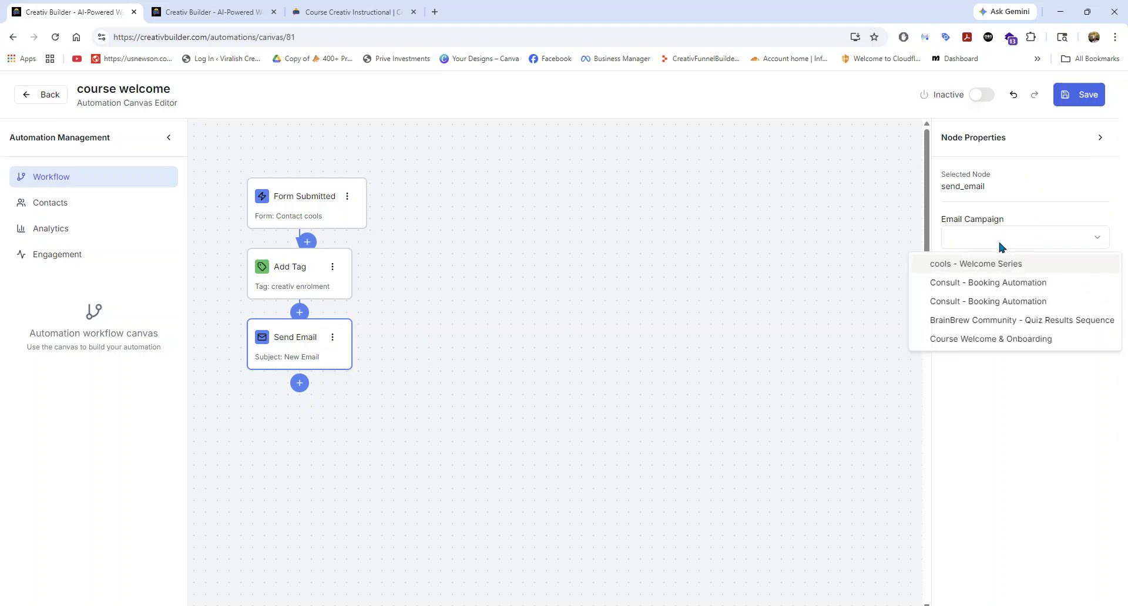
left_click(972, 340)
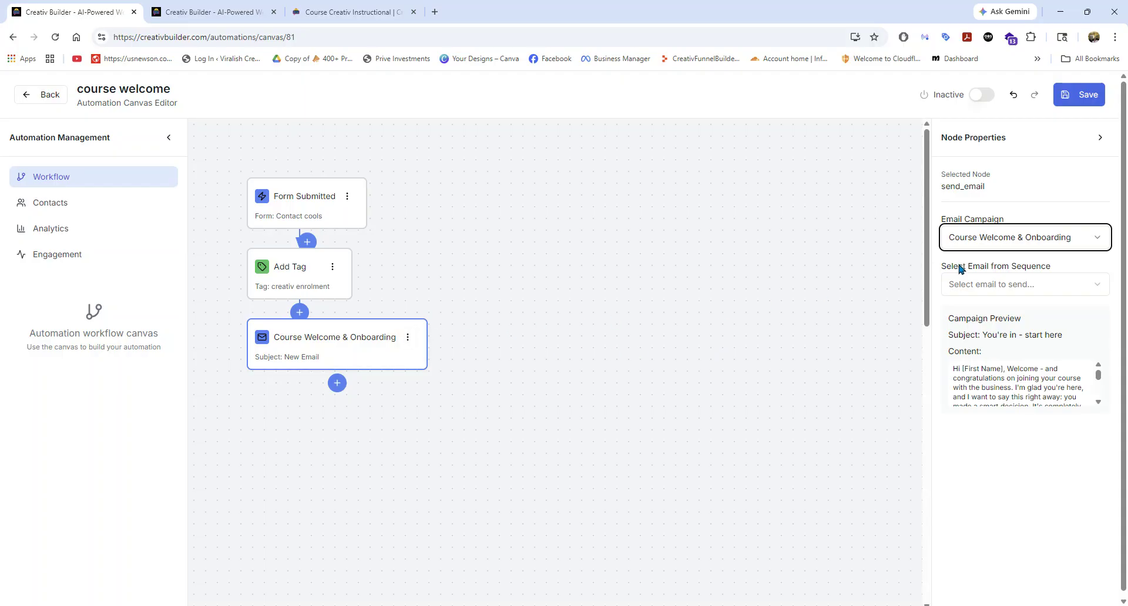
left_click(987, 288)
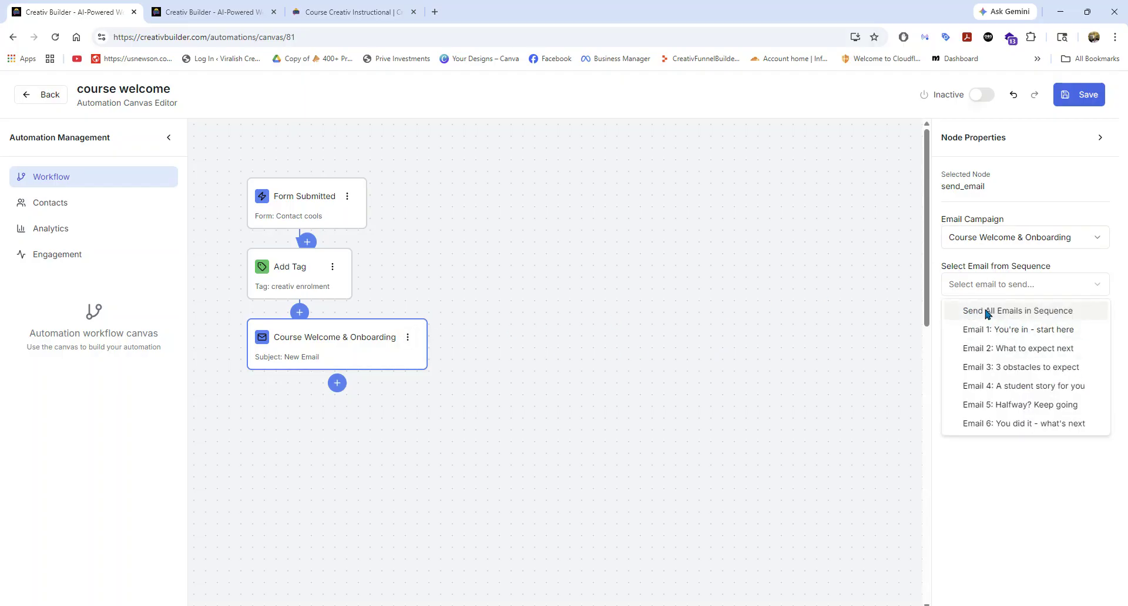
left_click(985, 332)
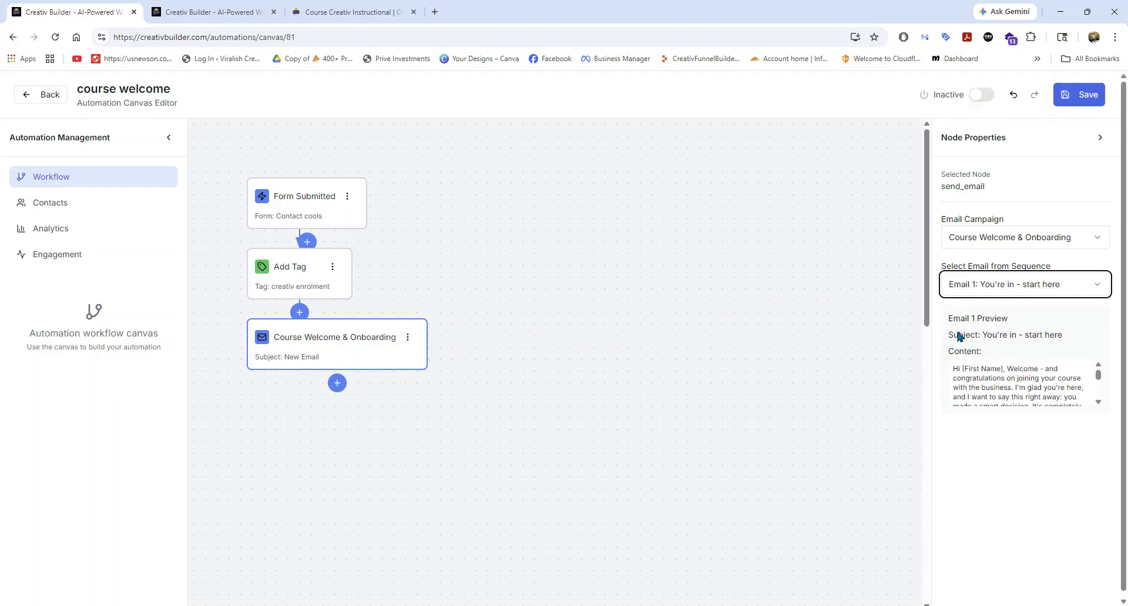
Delete the Course Welcome & Onboarding email node from the workflow.
left_click(343, 390)
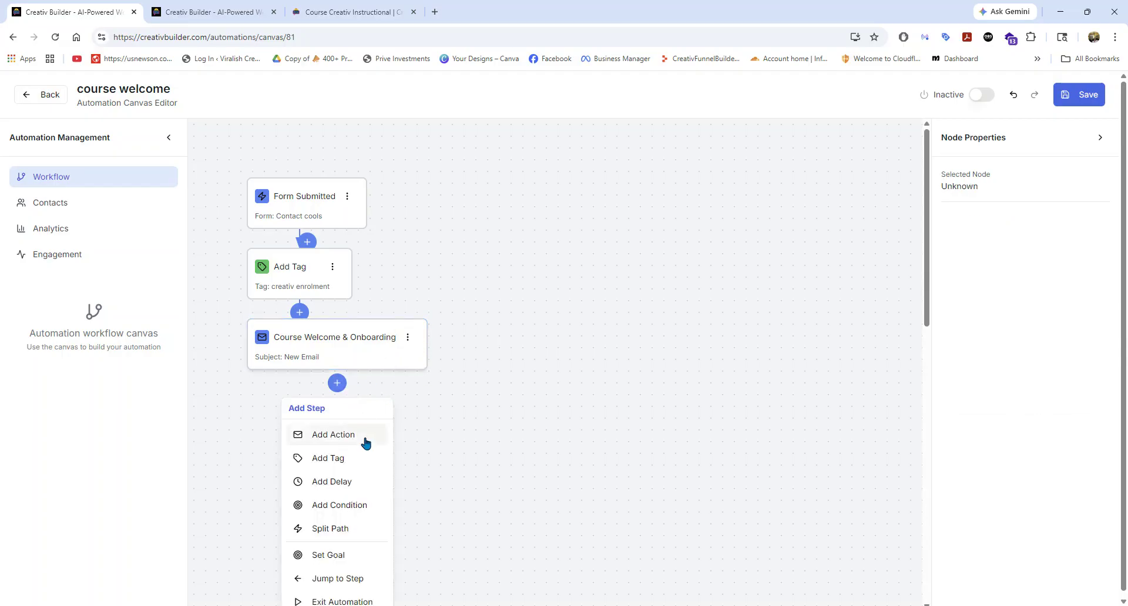
left_click(407, 338)
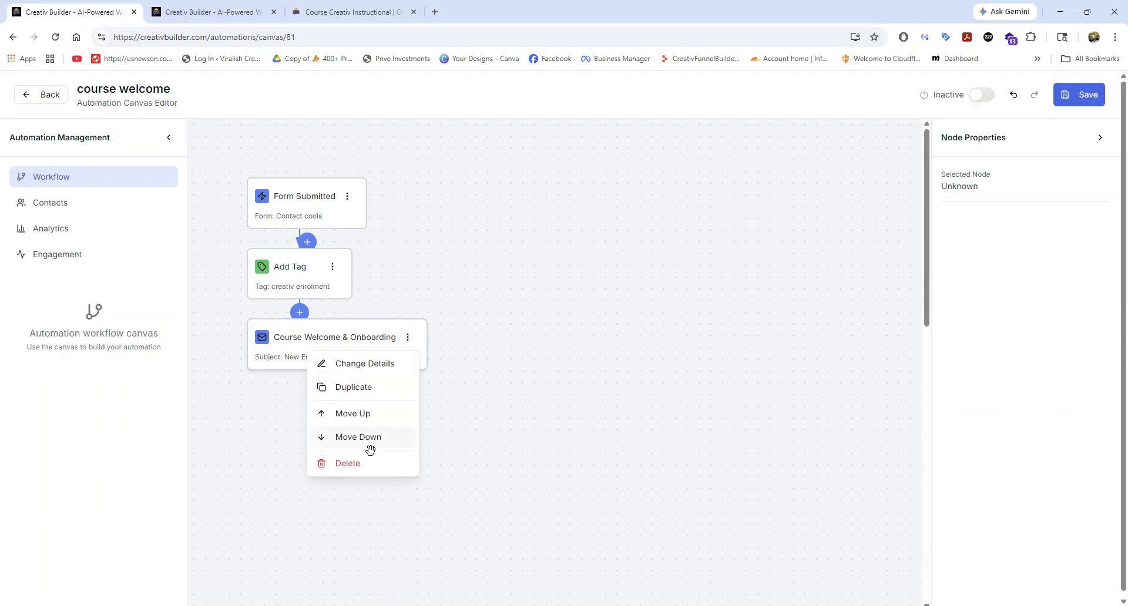
left_click(357, 463)
Add a Split Path step below the tag step and a Send Email action on Path B.
left_click(300, 312)
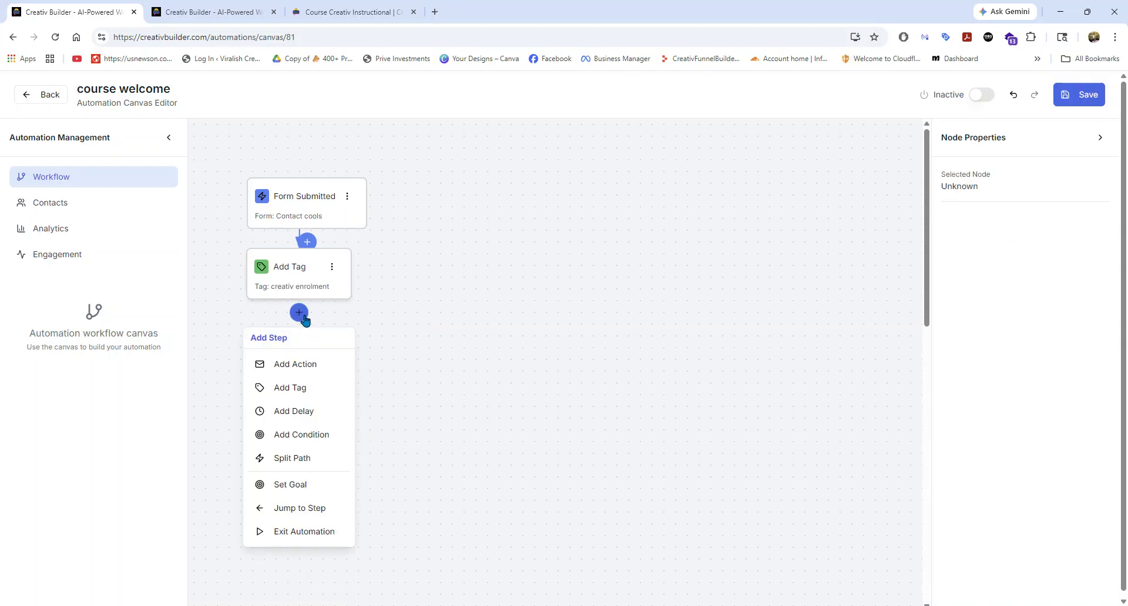
left_click(292, 462)
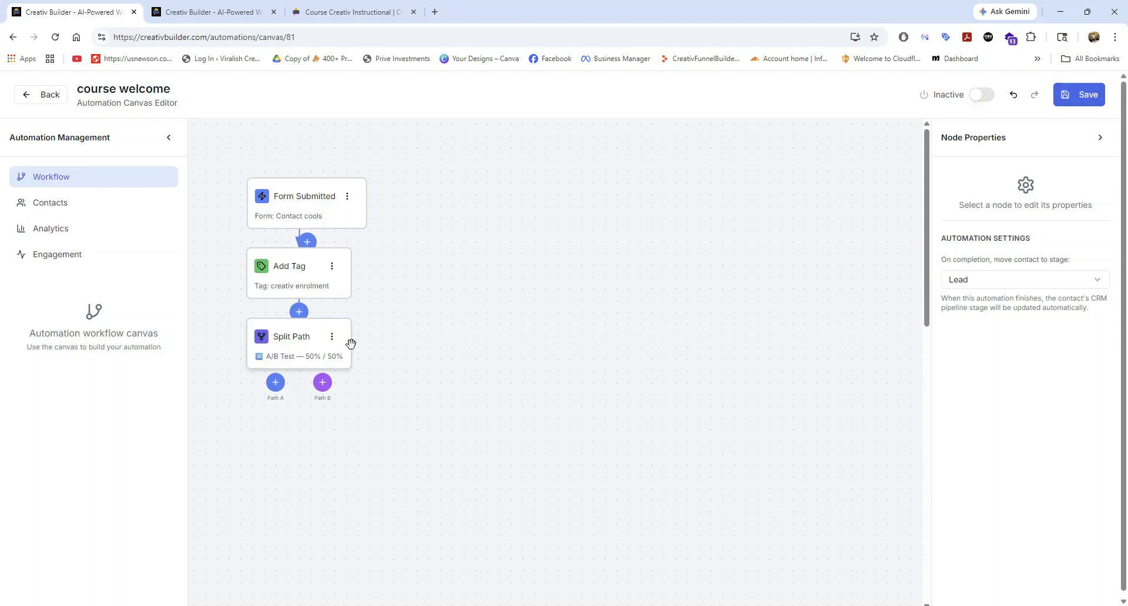
left_click(275, 383)
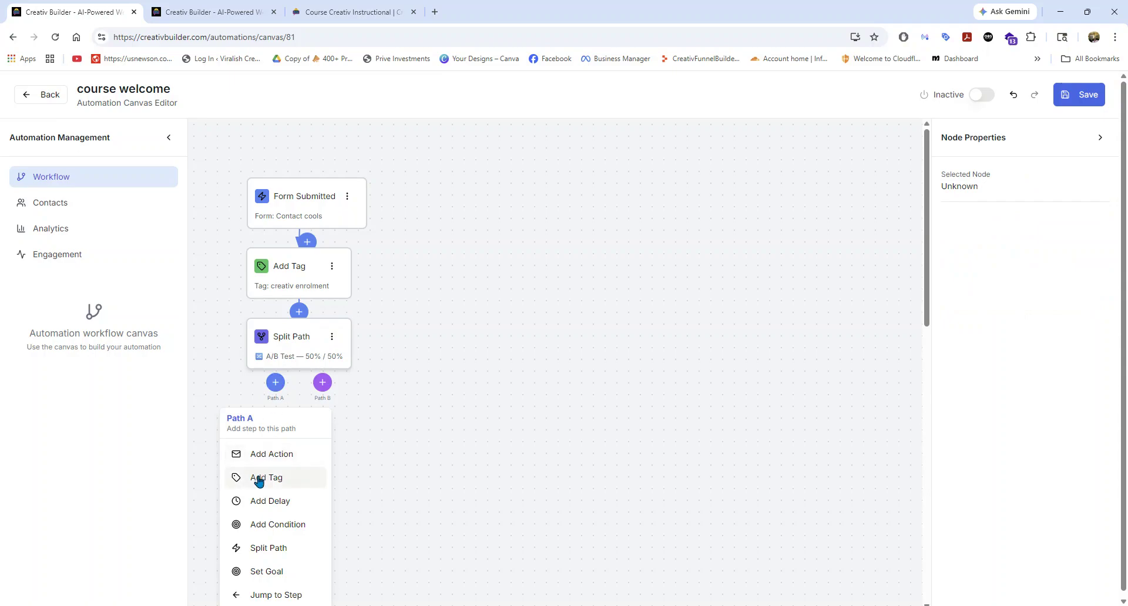
left_click(322, 381)
left_click(321, 455)
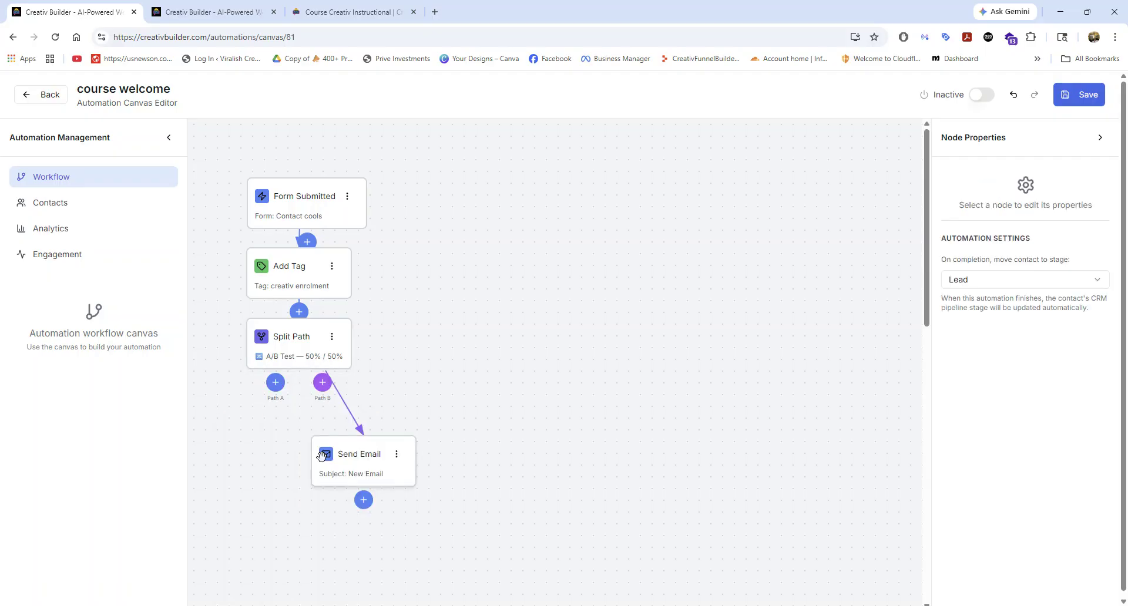
Try to assign the Consult - Booking Automation campaign to the Path B email.
left_click(385, 464)
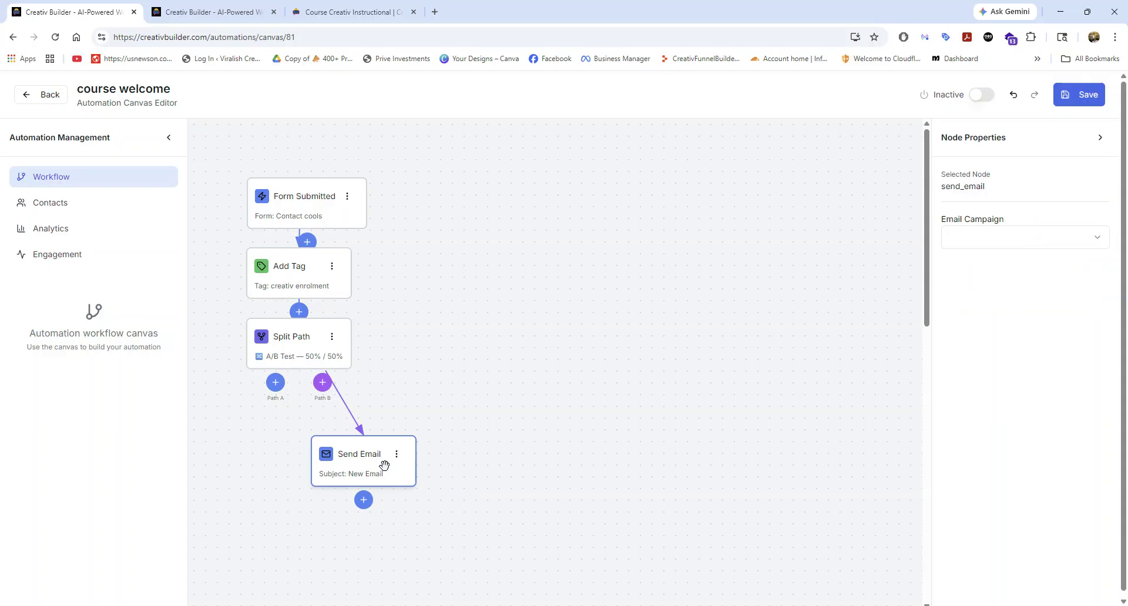
left_click(959, 241)
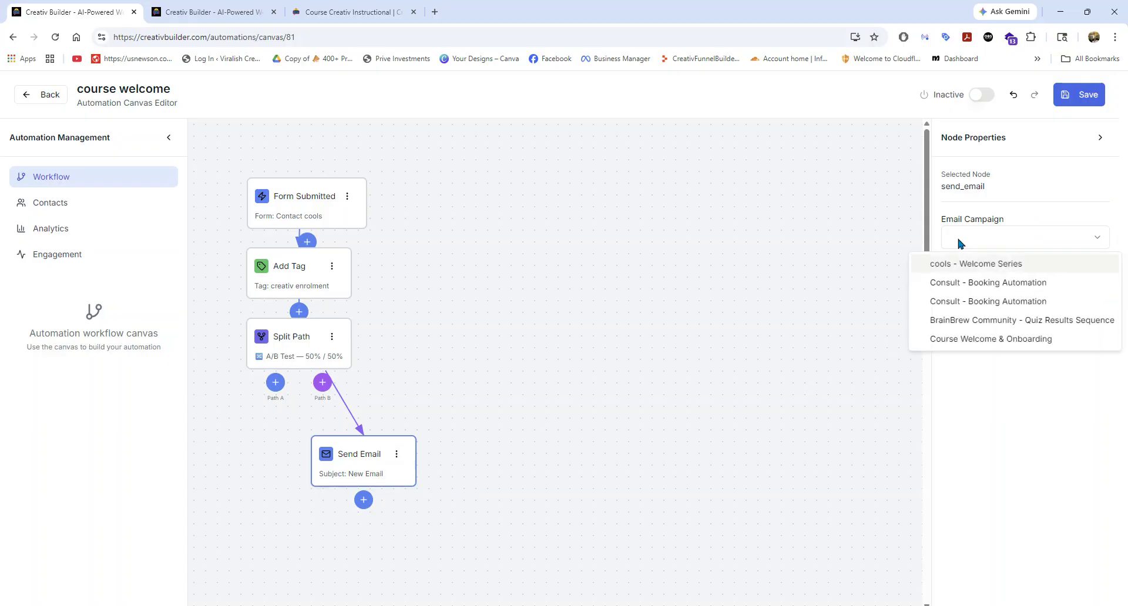
left_click(959, 283)
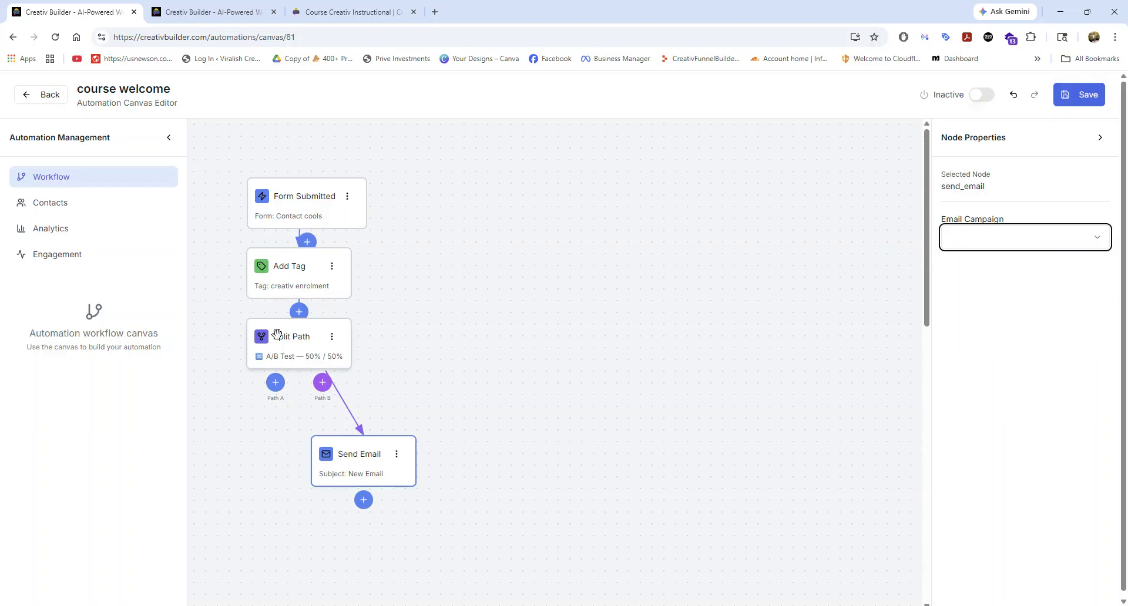
Undo the additions of the Path B email and the Split Path step.
left_click(396, 454)
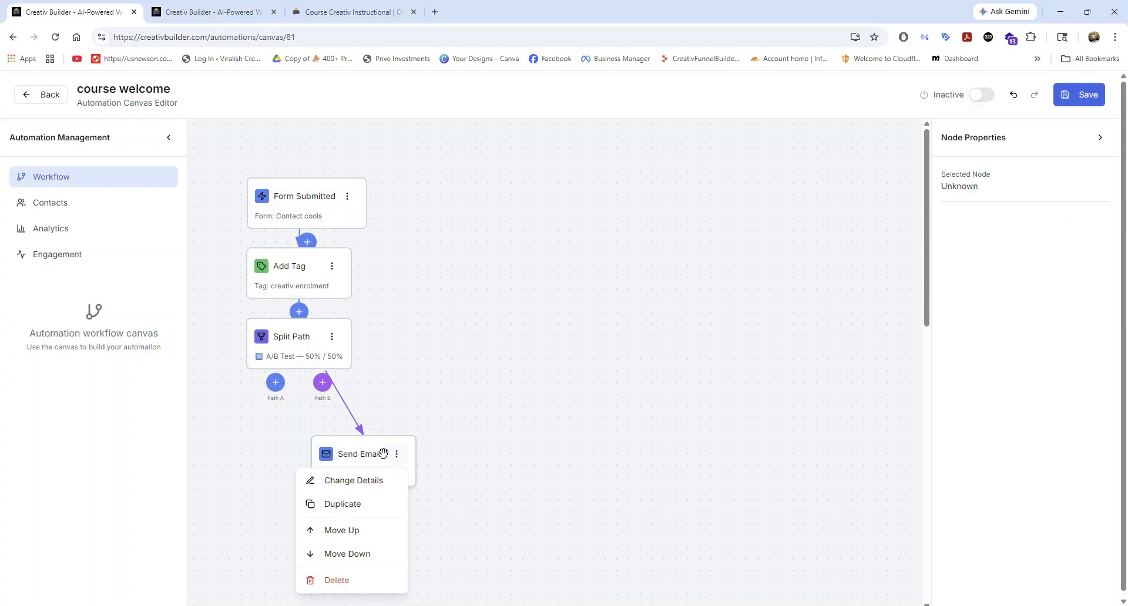
left_click(384, 417)
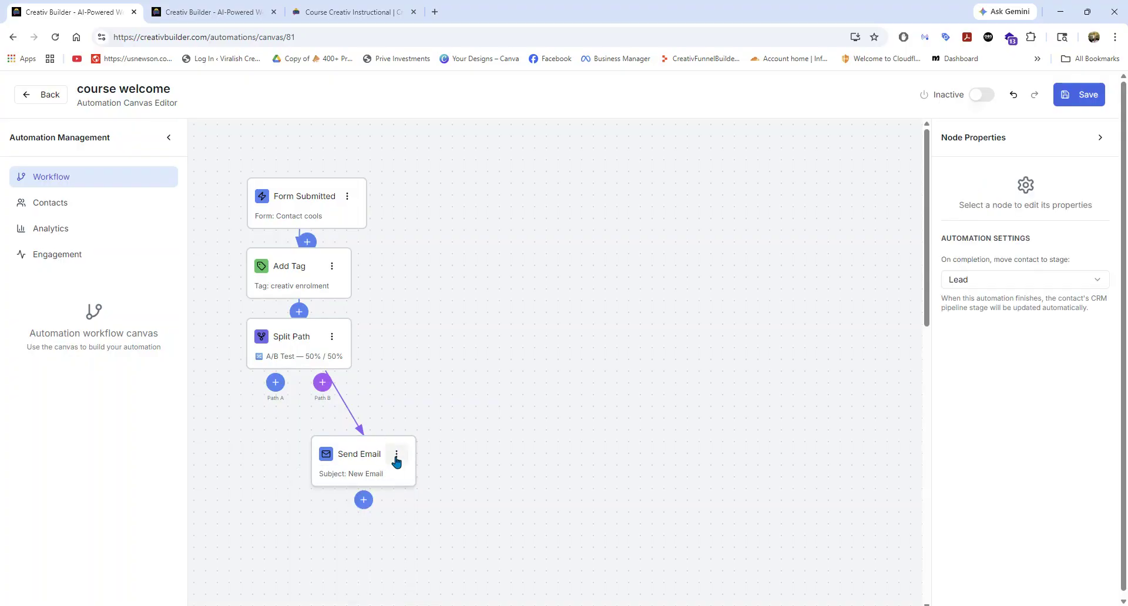
left_click(397, 457)
left_click(408, 418)
left_click(1013, 96)
left_click(1013, 96)
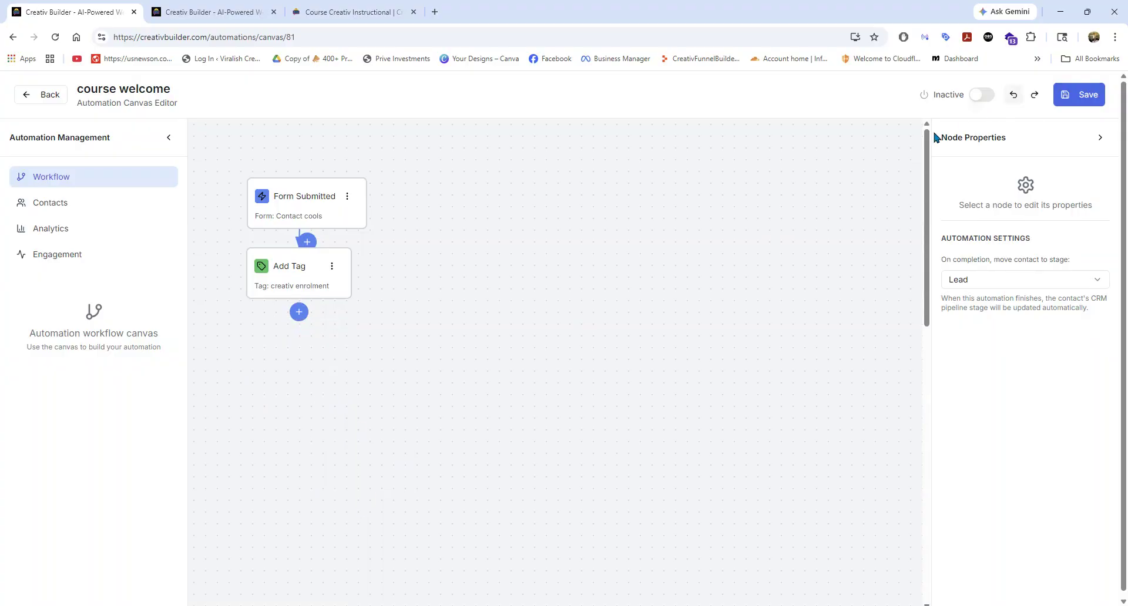
Add a delay step below the Add Tag node and open its wait properties.
left_click(299, 312)
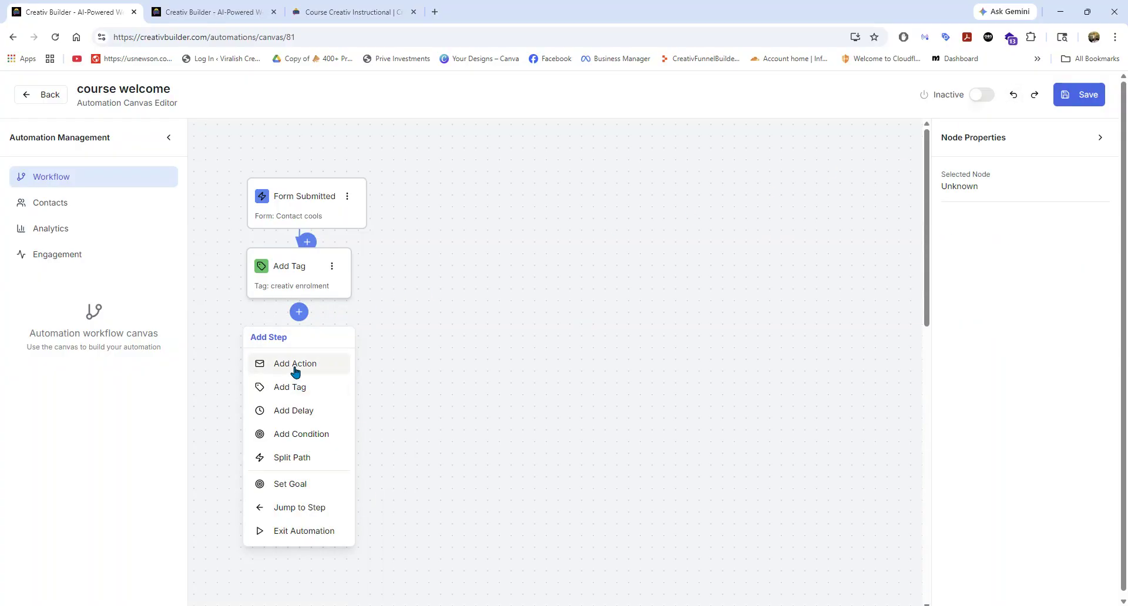
left_click(294, 410)
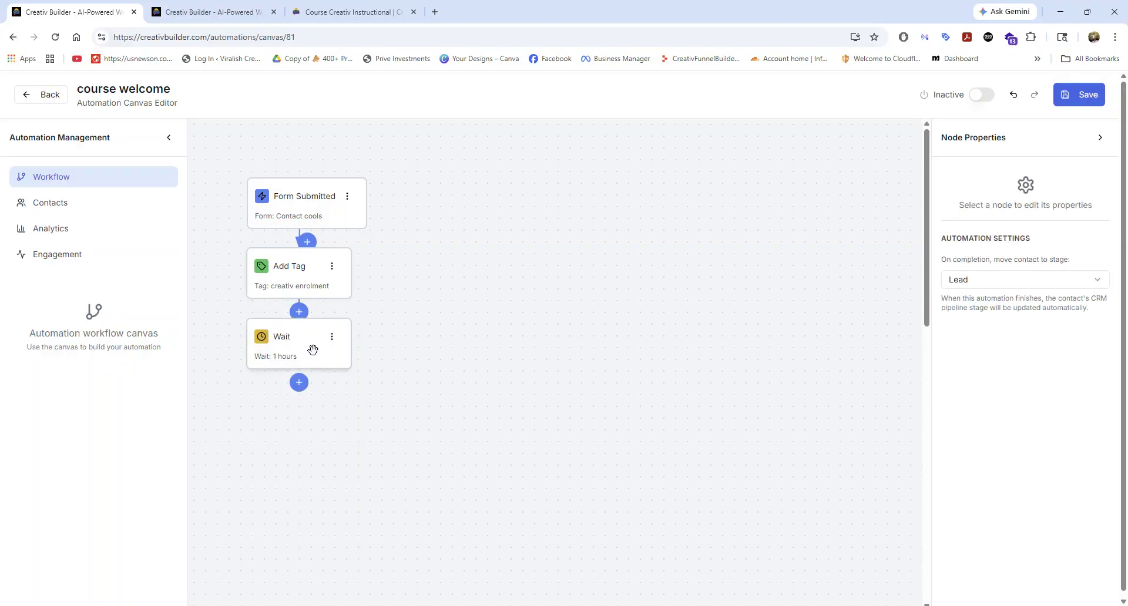
left_click(299, 383)
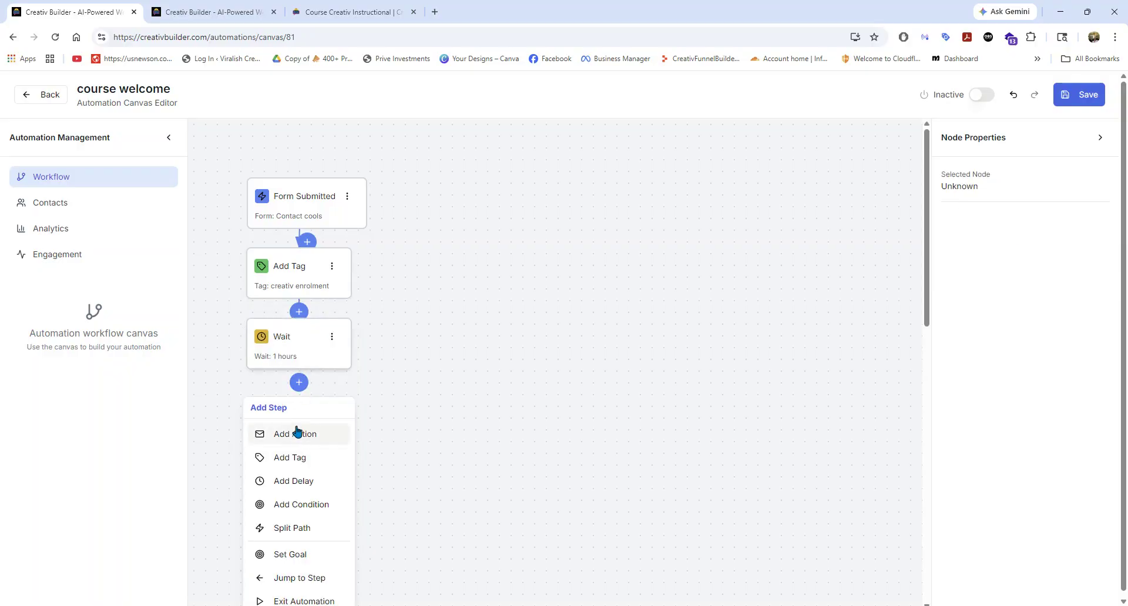
left_click(310, 339)
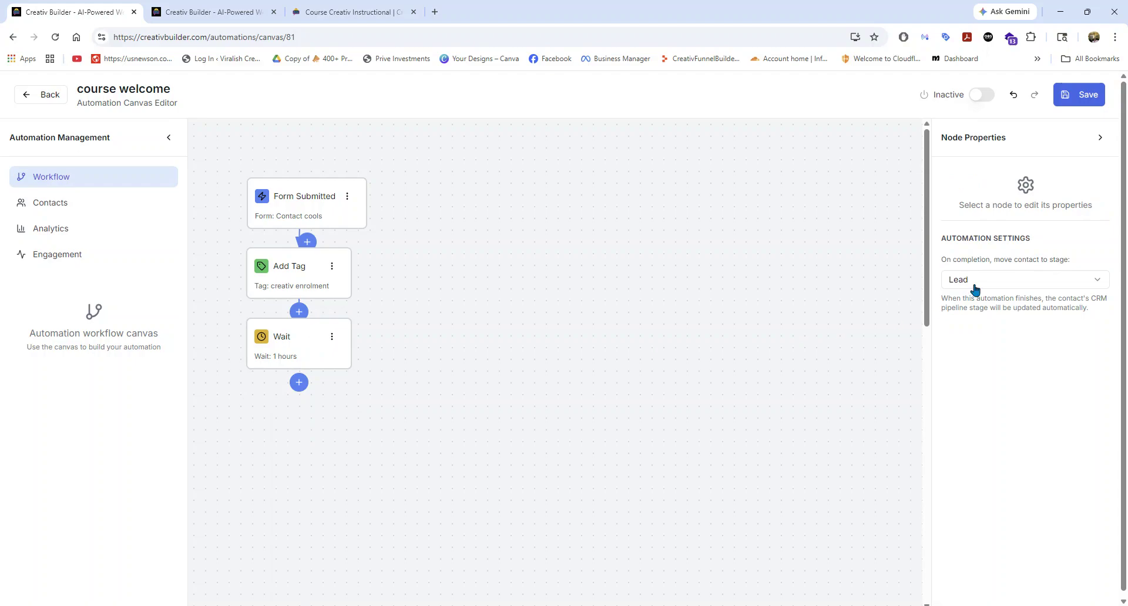
left_click(330, 339)
left_click(308, 361)
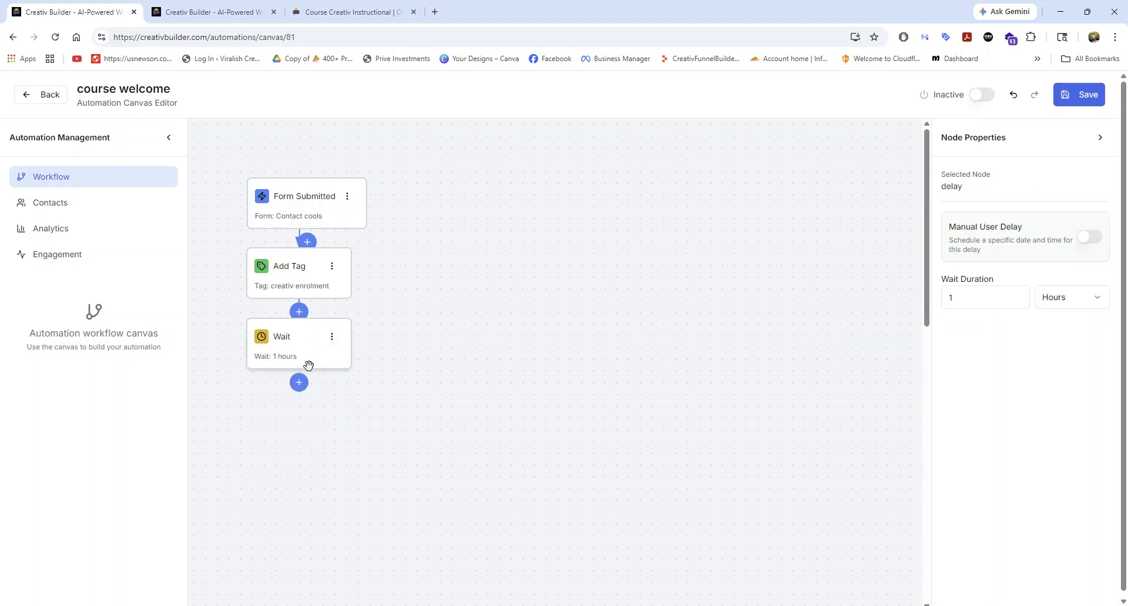
Set the delay's wait duration to 1 minute and add a Send Email action below it.
left_click(1086, 298)
left_click(1060, 323)
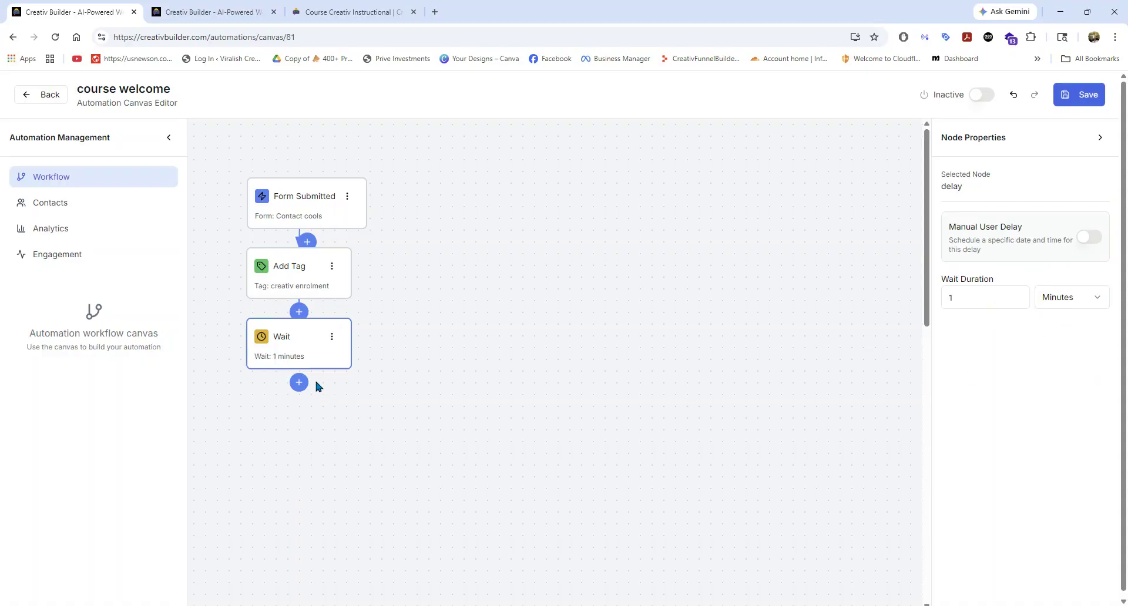
left_click(298, 383)
left_click(285, 435)
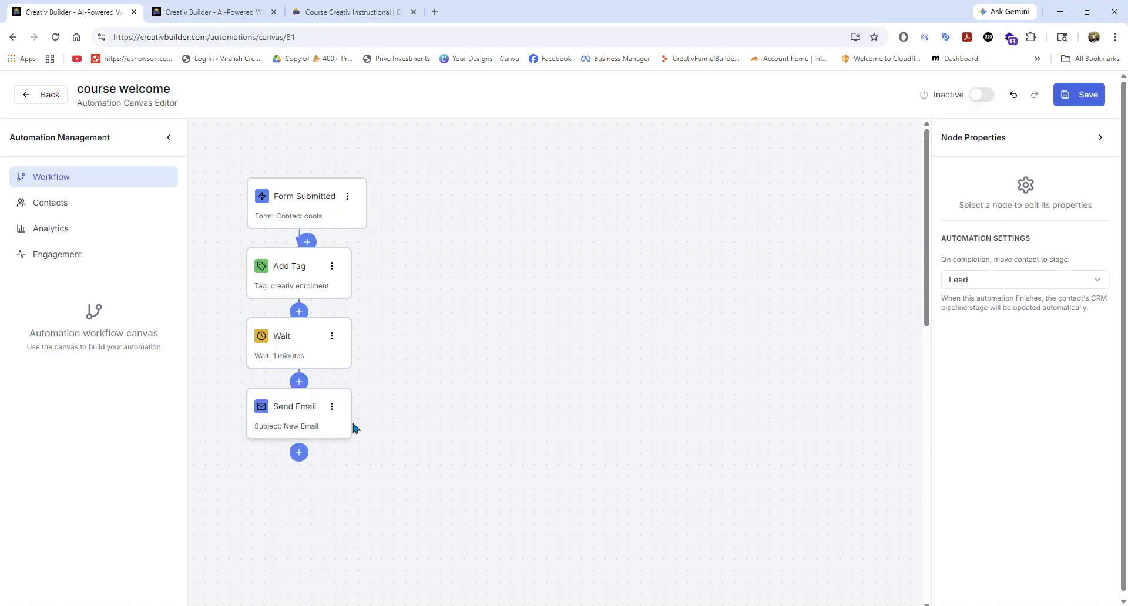
Assign the cools - Welcome Series campaign to the new email node, using Email 1: Welcome to cools from the sequence.
left_click(307, 421)
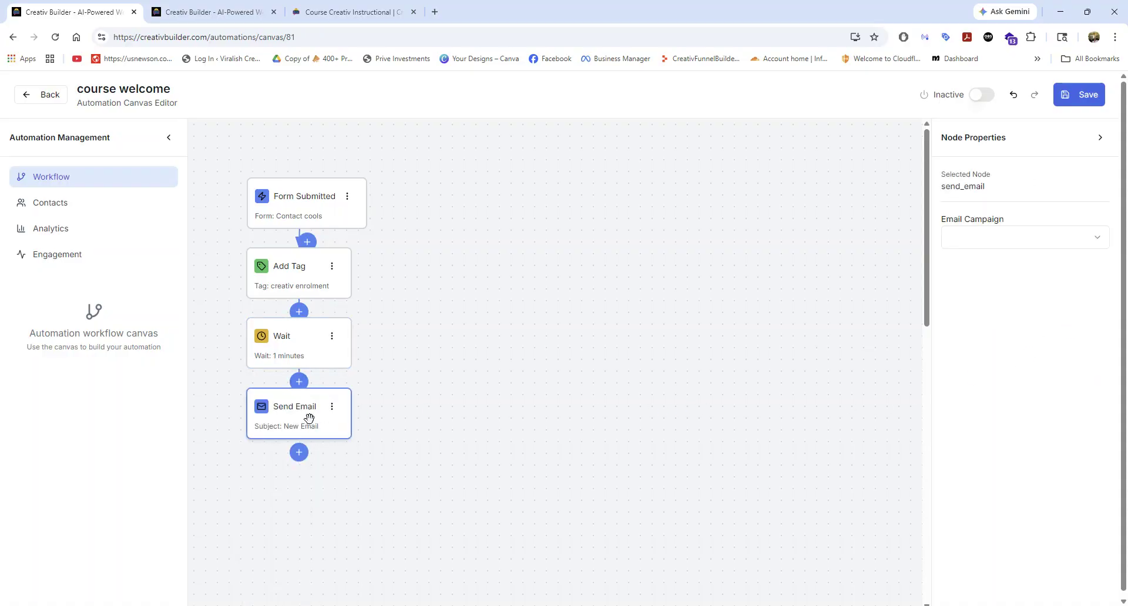
left_click(1033, 245)
left_click(992, 266)
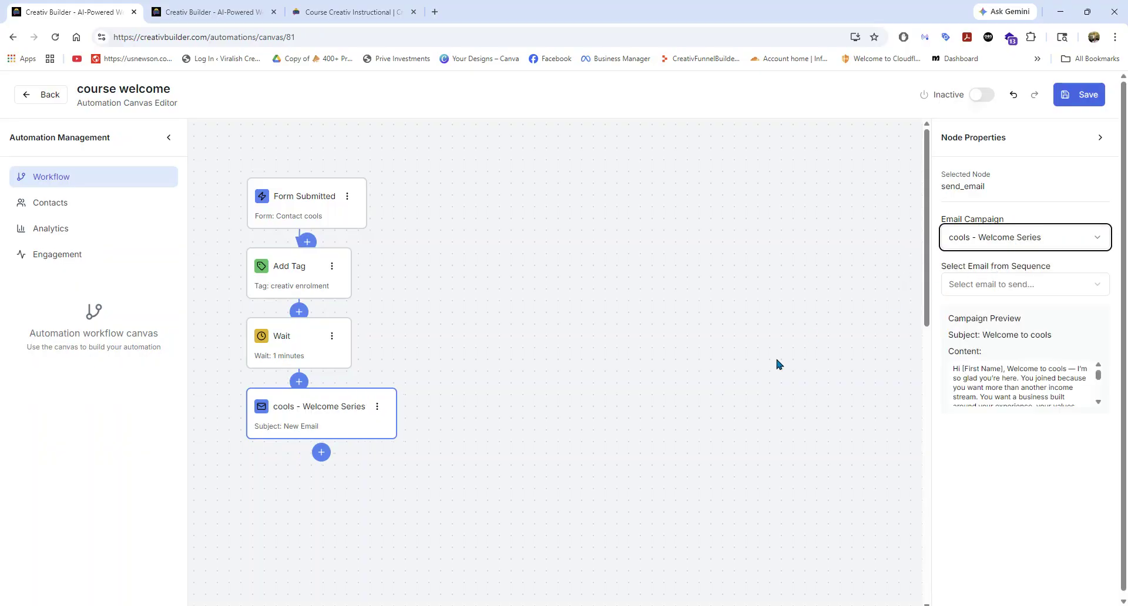
left_click(992, 286)
left_click(992, 329)
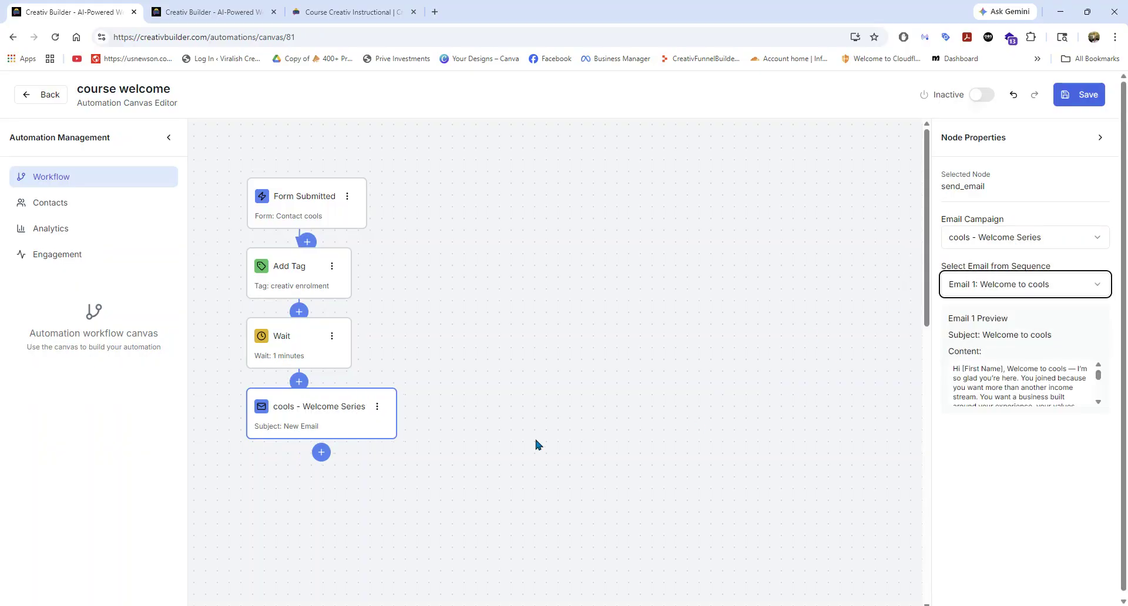
Add a Condition below the welcome email with a Send Email action on both its yes and no branches.
scroll(403, 446, "down", 4)
left_click(321, 257)
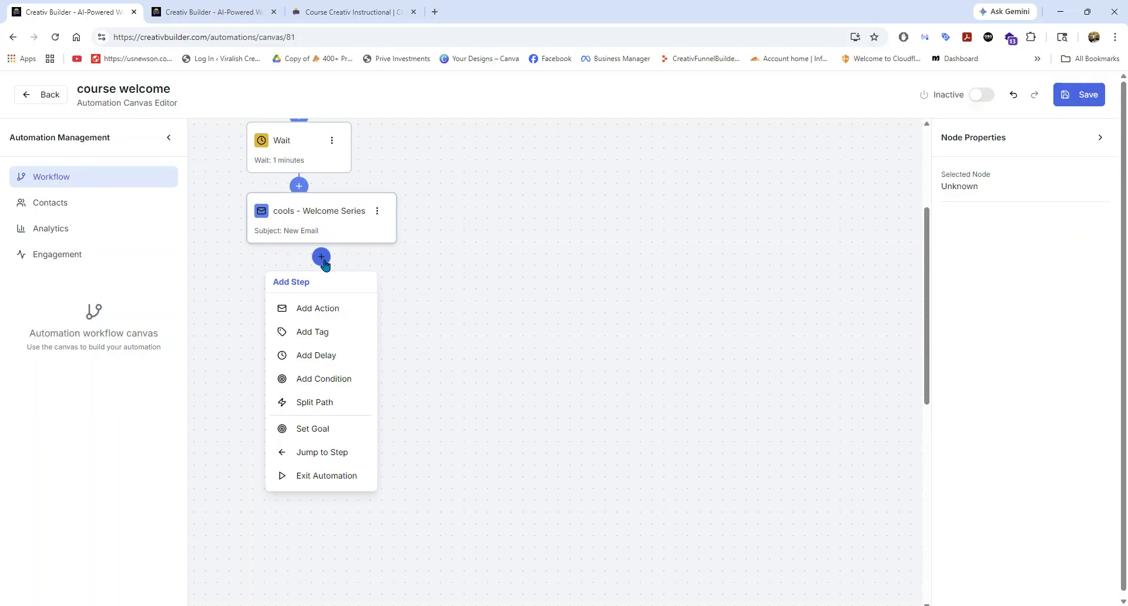
left_click(312, 386)
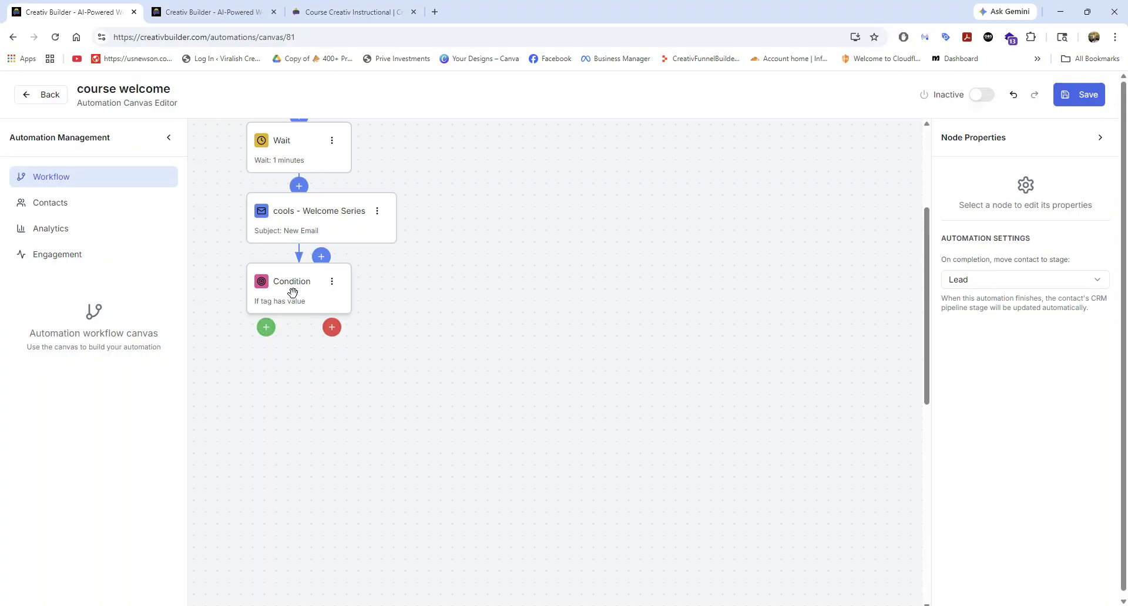
left_click(266, 327)
left_click(259, 400)
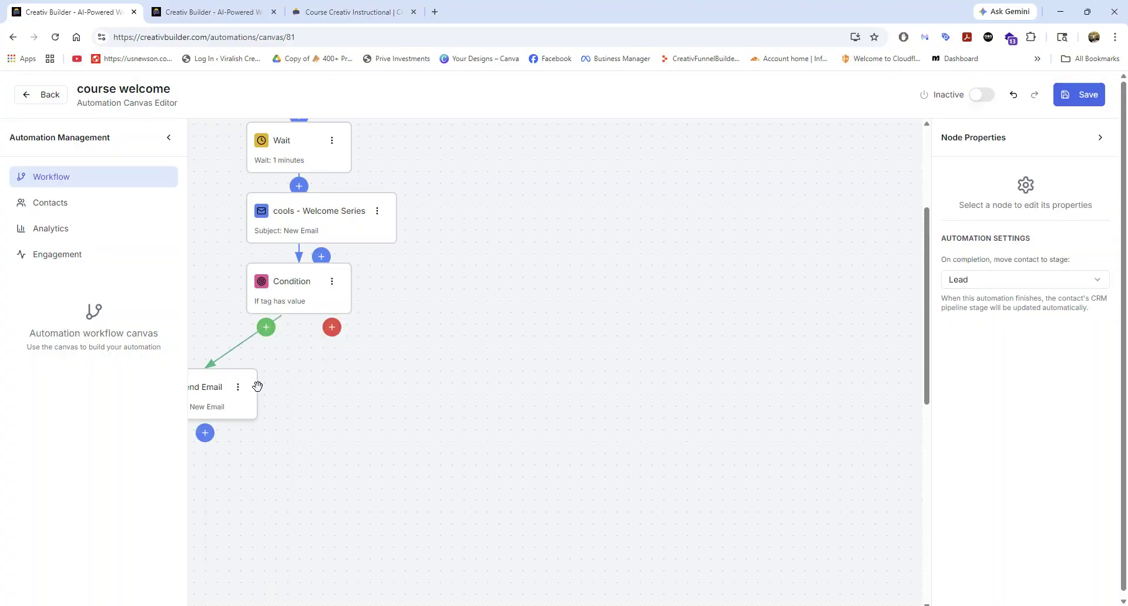
left_click(329, 329)
left_click(353, 390)
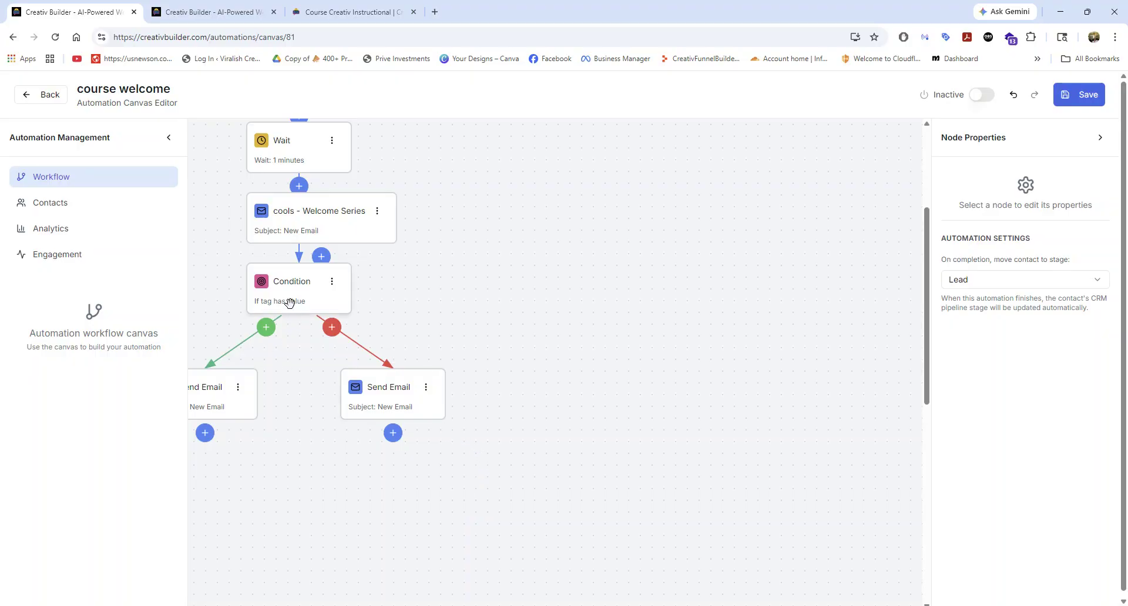
Delete the Condition node and both of its branch emails from the workflow.
left_click(426, 388)
left_click(379, 514)
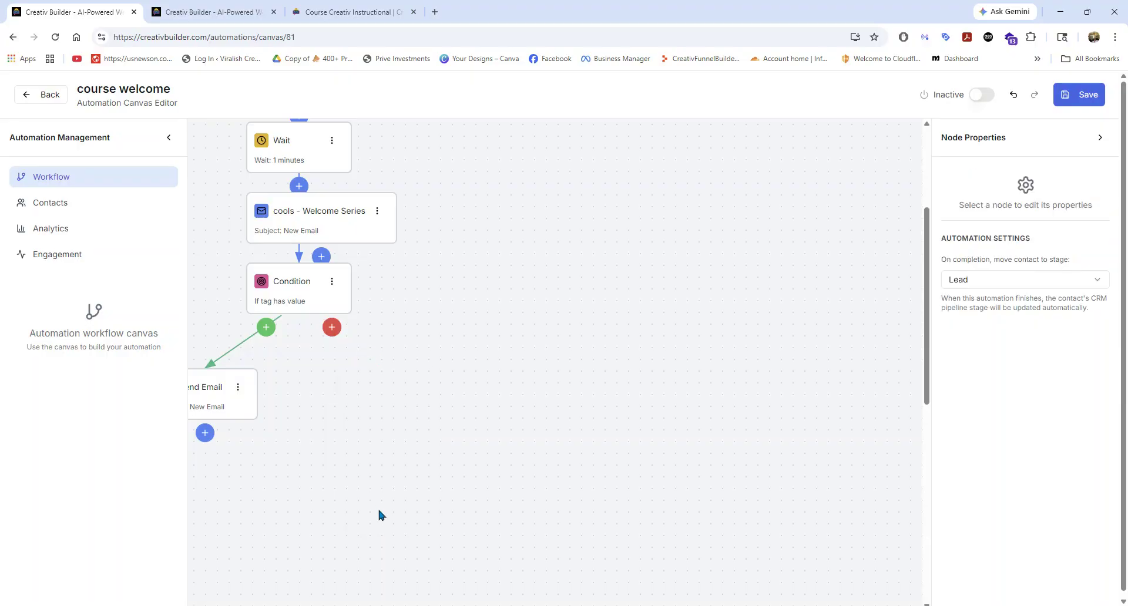
left_click(332, 282)
left_click(282, 408)
left_click(237, 387)
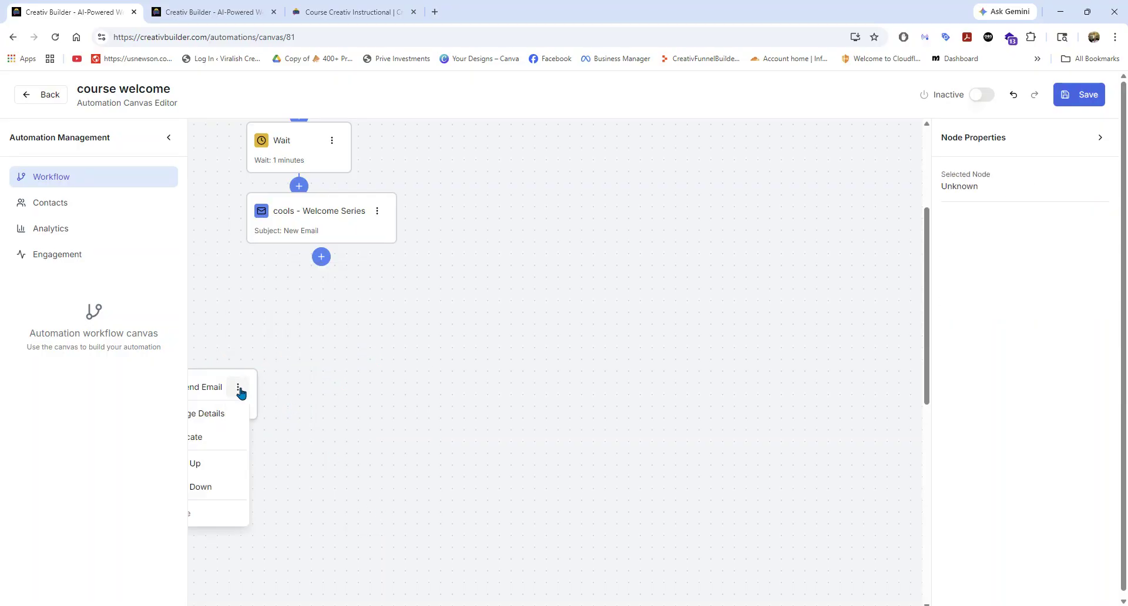
left_click(192, 517)
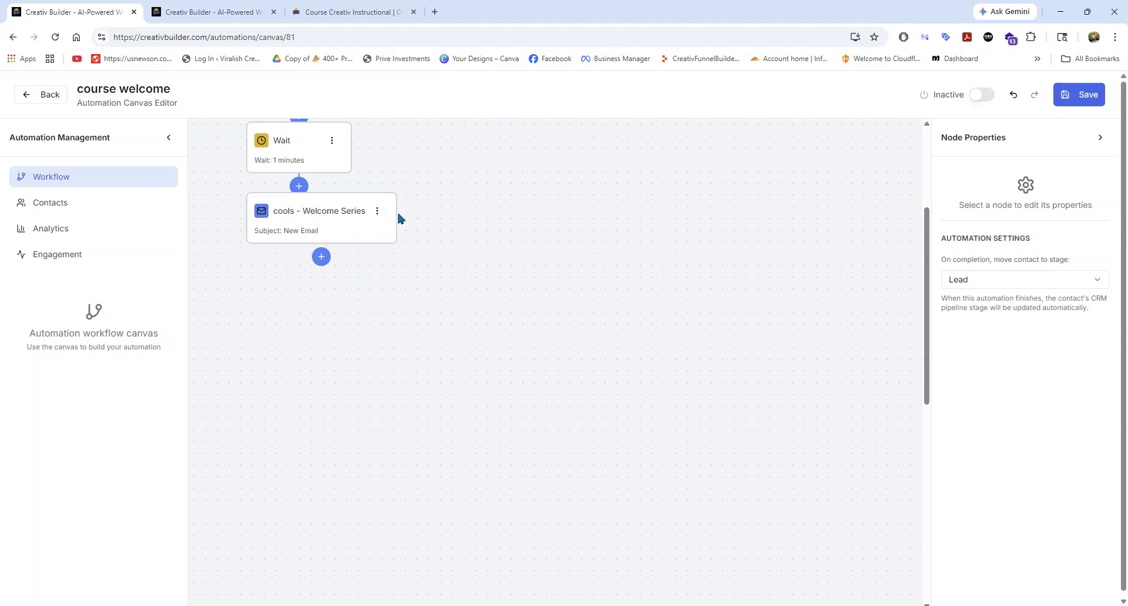
Move the cools - Welcome Series email node slightly down, away from the Wait node.
left_click_drag(390, 219, 396, 214)
left_click_drag(402, 219, 403, 267)
left_click(435, 340)
Try out a Jump to Step node below the welcome email, checking its available target steps, and remove it.
left_click(341, 303)
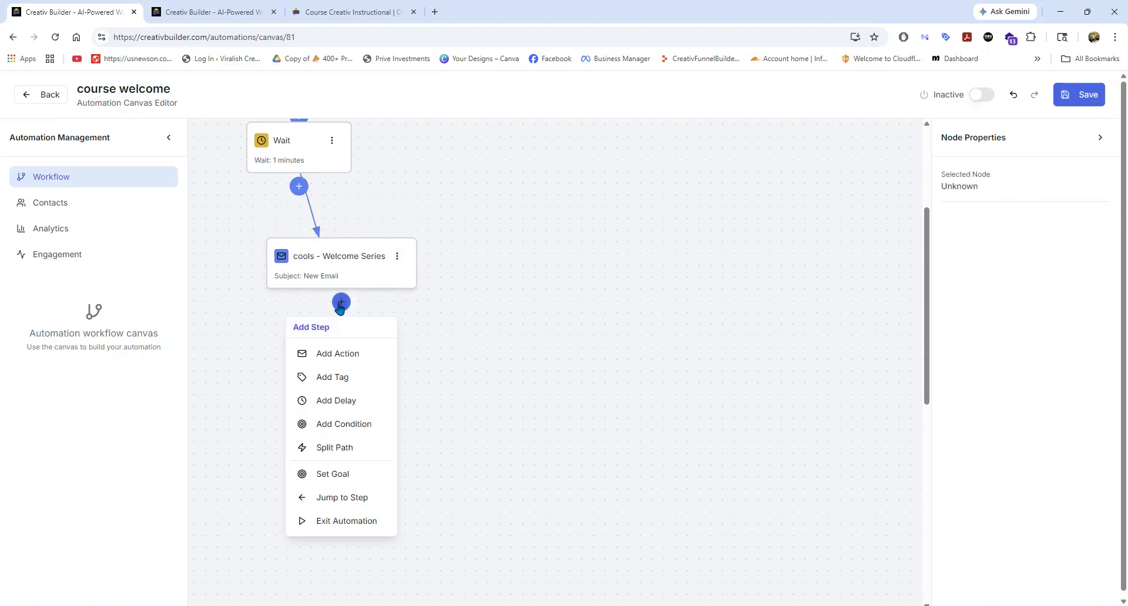
left_click(322, 497)
left_click(316, 341)
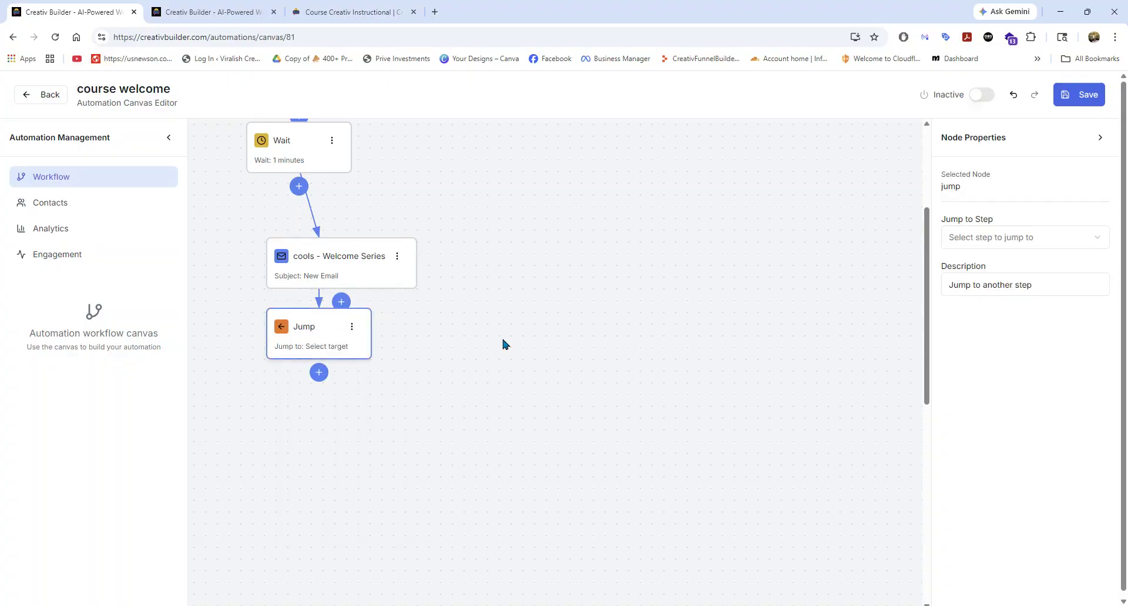
left_click(979, 238)
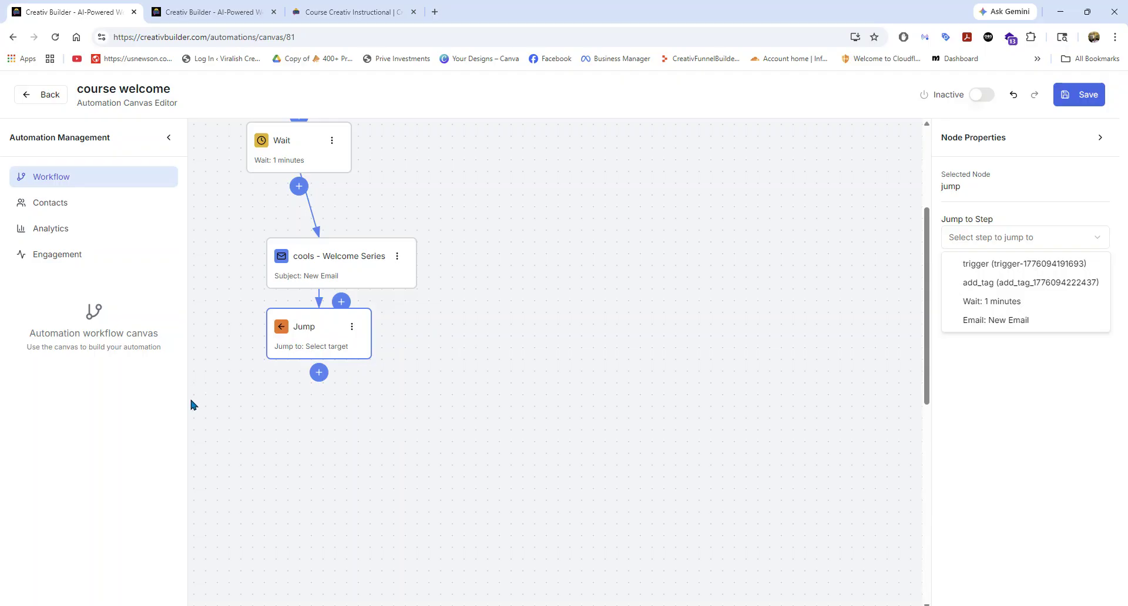
left_click(746, 269)
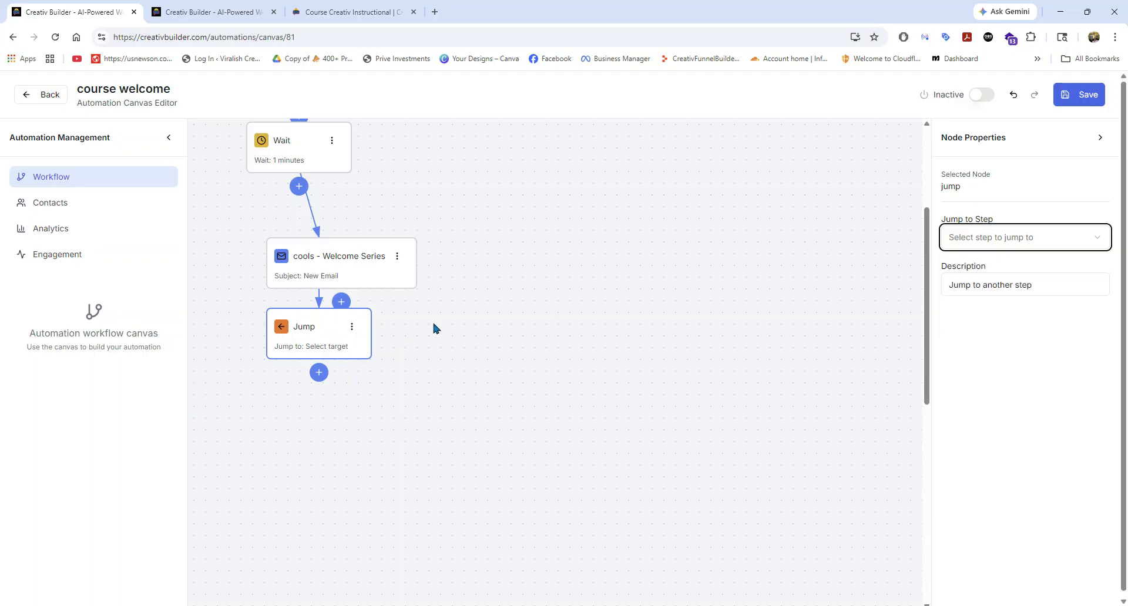
left_click(351, 326)
left_click(302, 450)
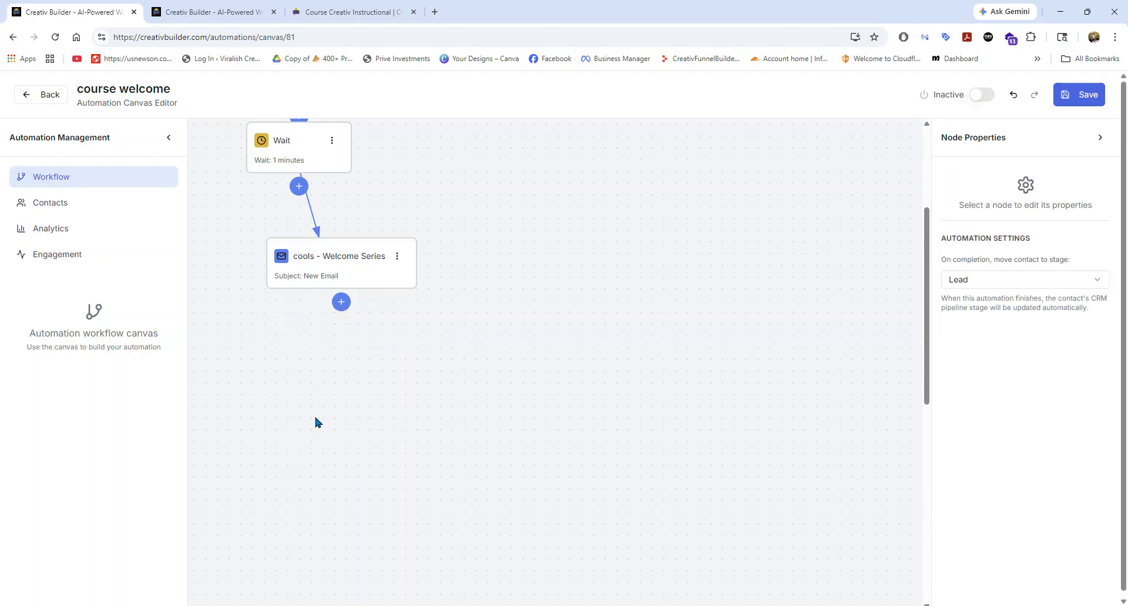
Add a Goal step below the welcome email and set its goal type to Custom.
left_click(341, 302)
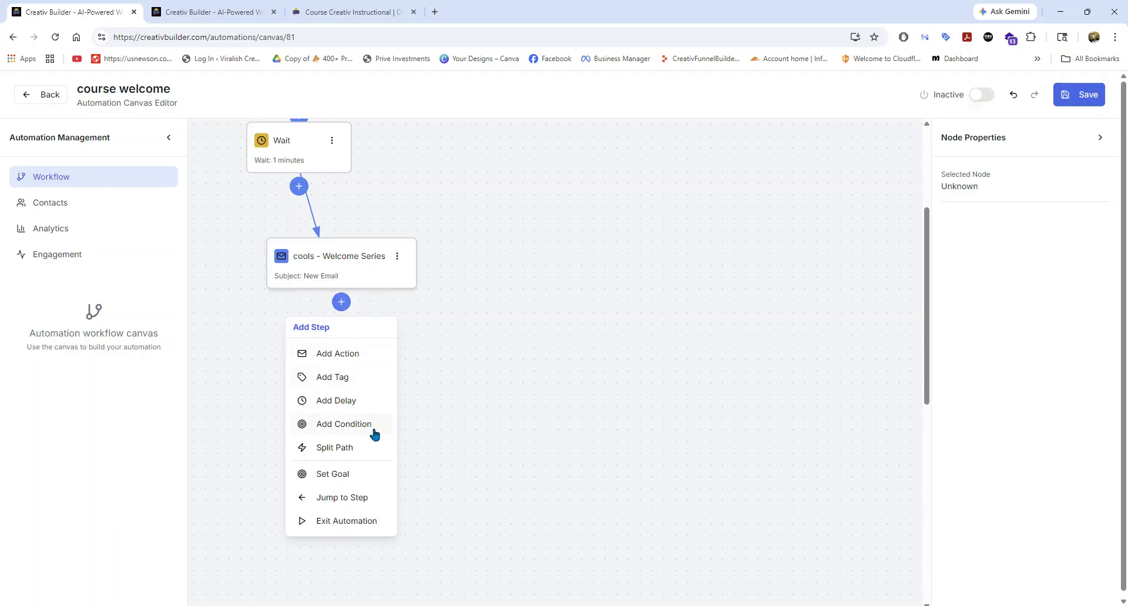
left_click(346, 475)
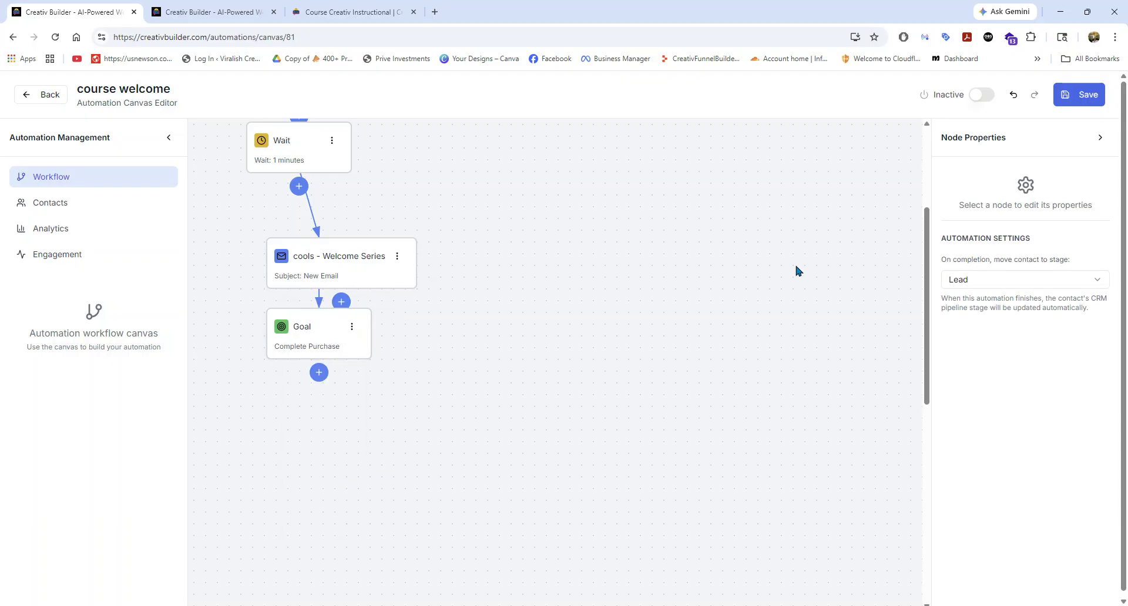
left_click(352, 327)
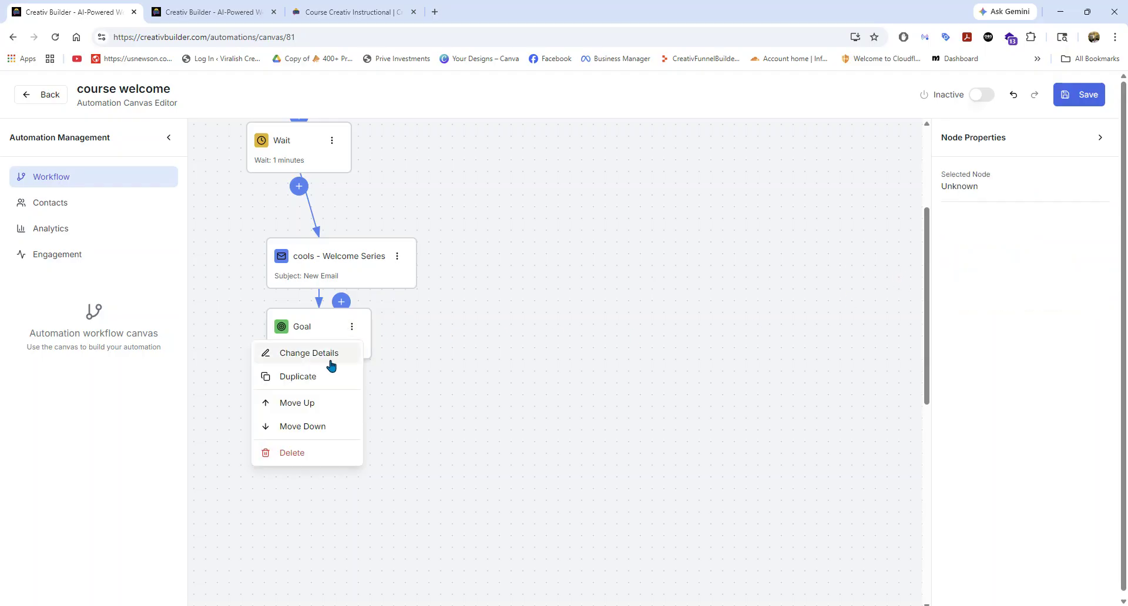
left_click(327, 350)
left_click(989, 286)
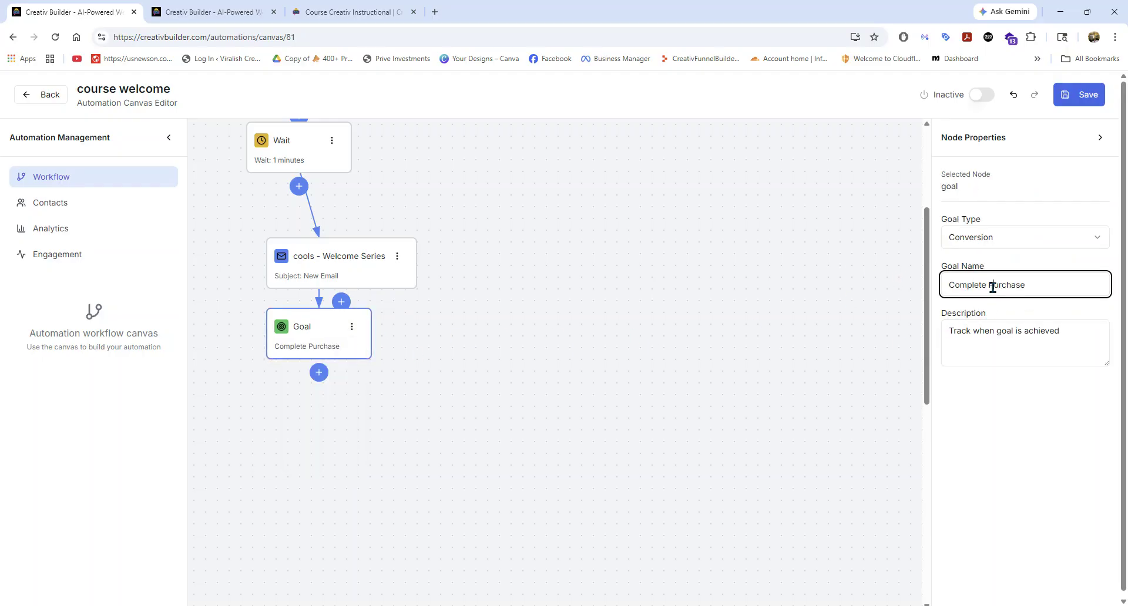
left_click(978, 331)
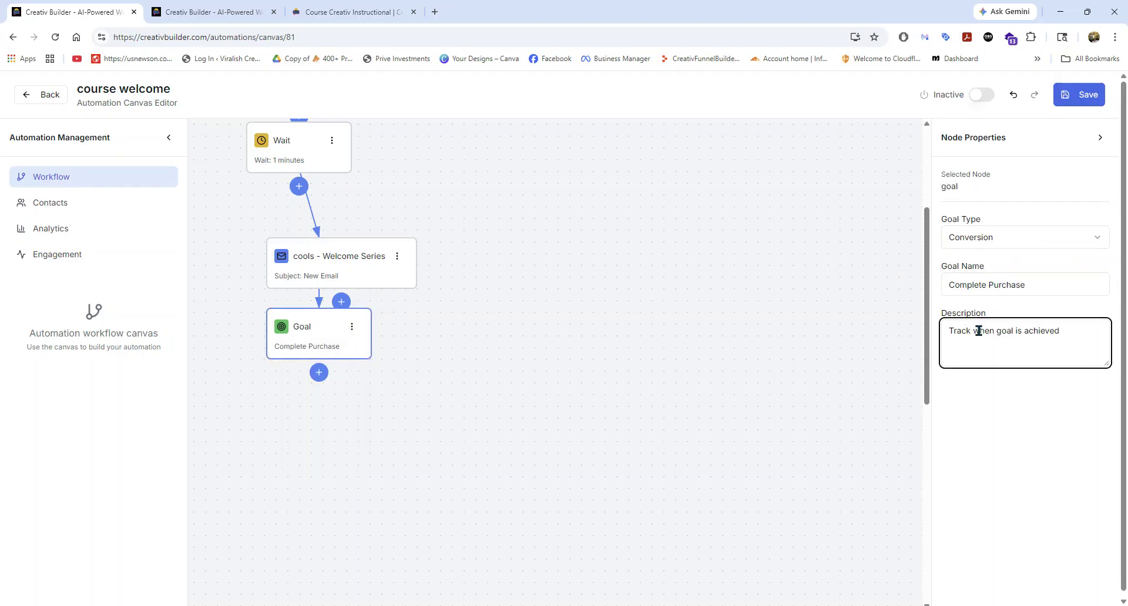
left_click(967, 242)
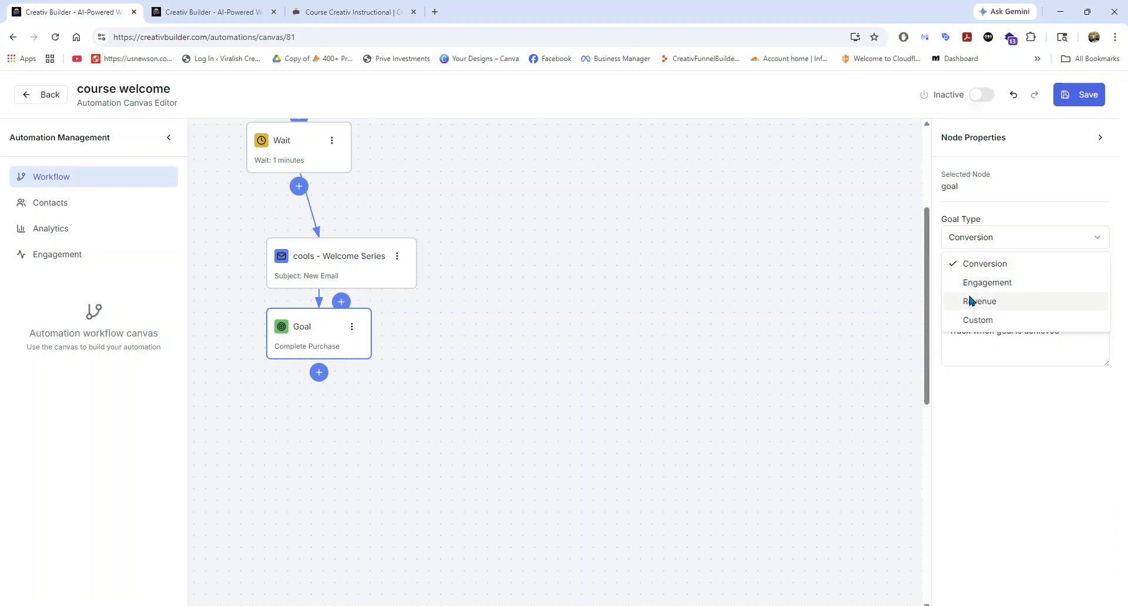
left_click(971, 325)
left_click(976, 286)
left_click(969, 329)
left_click(819, 278)
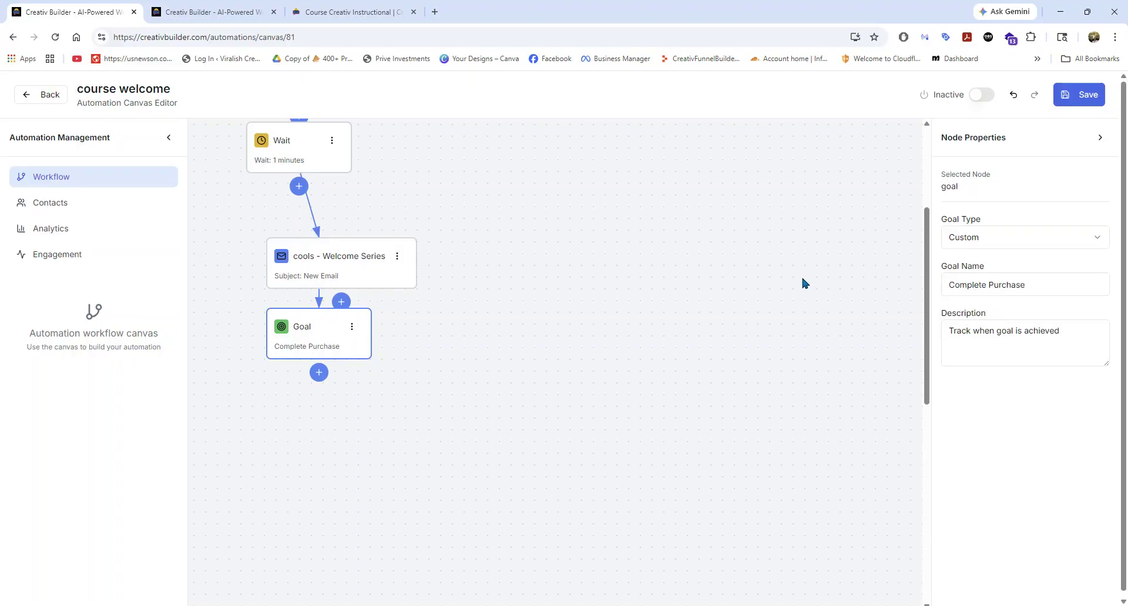
Delete the Goal node and add an Exit Automation step below the welcome email in its place.
left_click(351, 327)
left_click(297, 453)
left_click(343, 306)
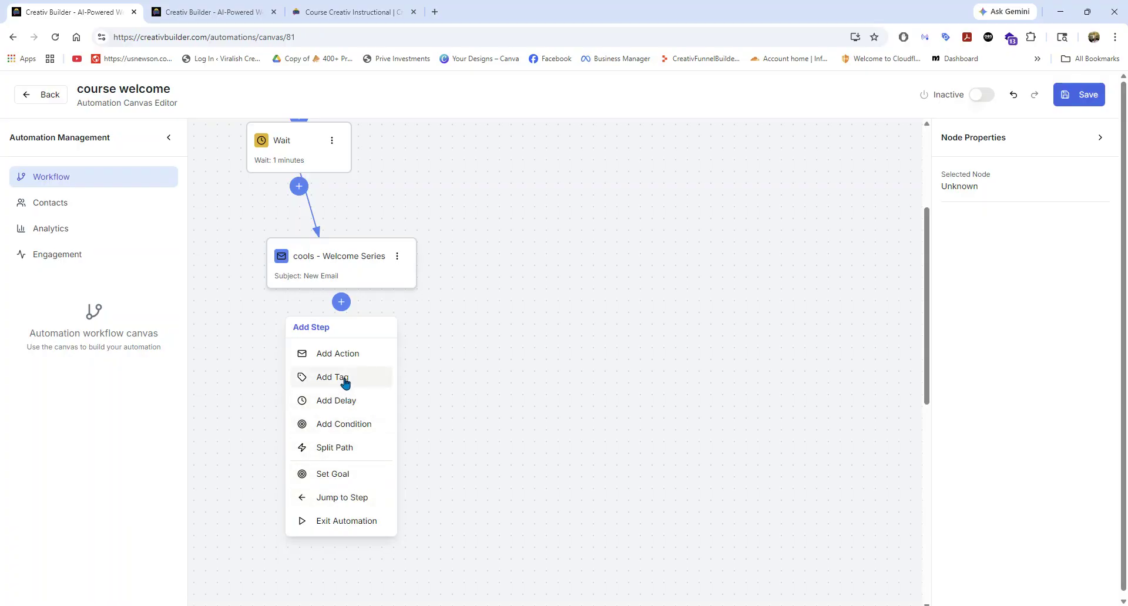
left_click(348, 523)
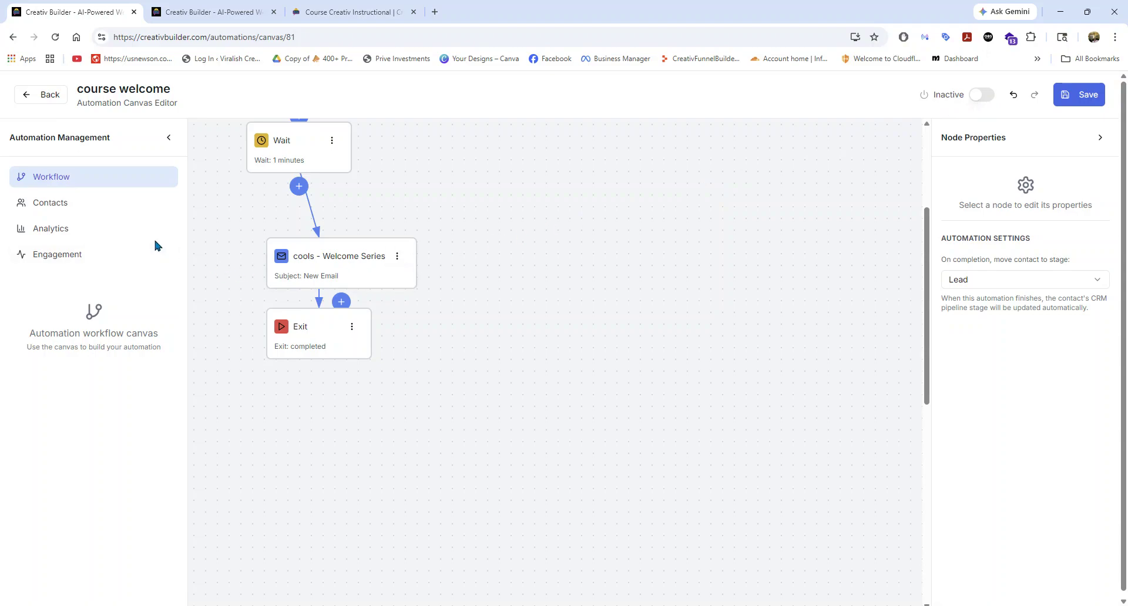
Look through the automation's Contacts, Analytics and Engagement sections, and return to the Email Automations list.
left_click(62, 206)
left_click(60, 229)
left_click(64, 258)
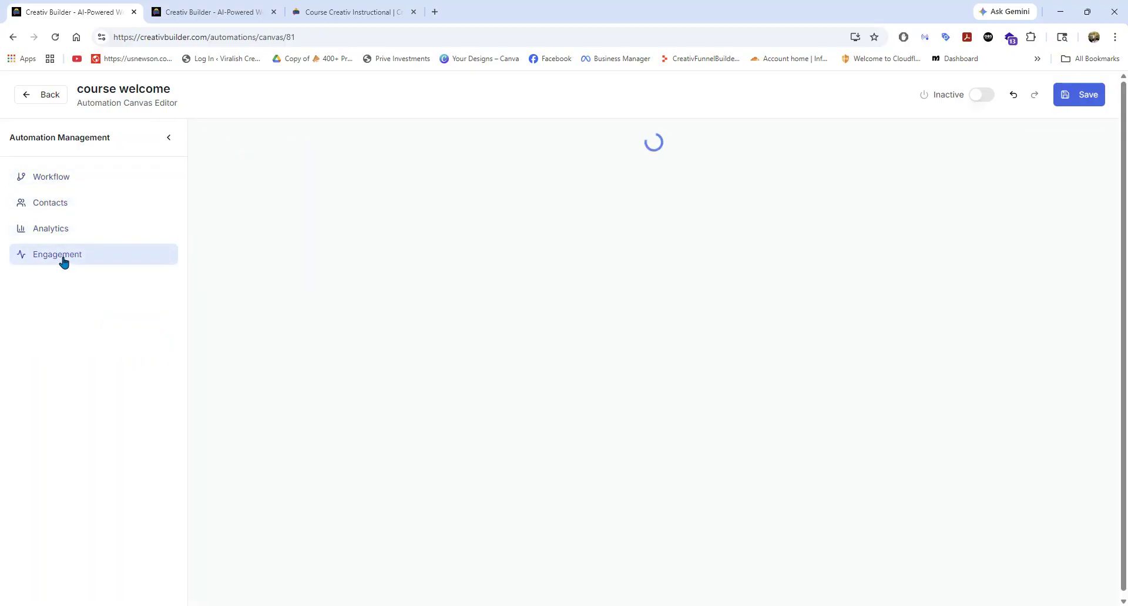
left_click(66, 178)
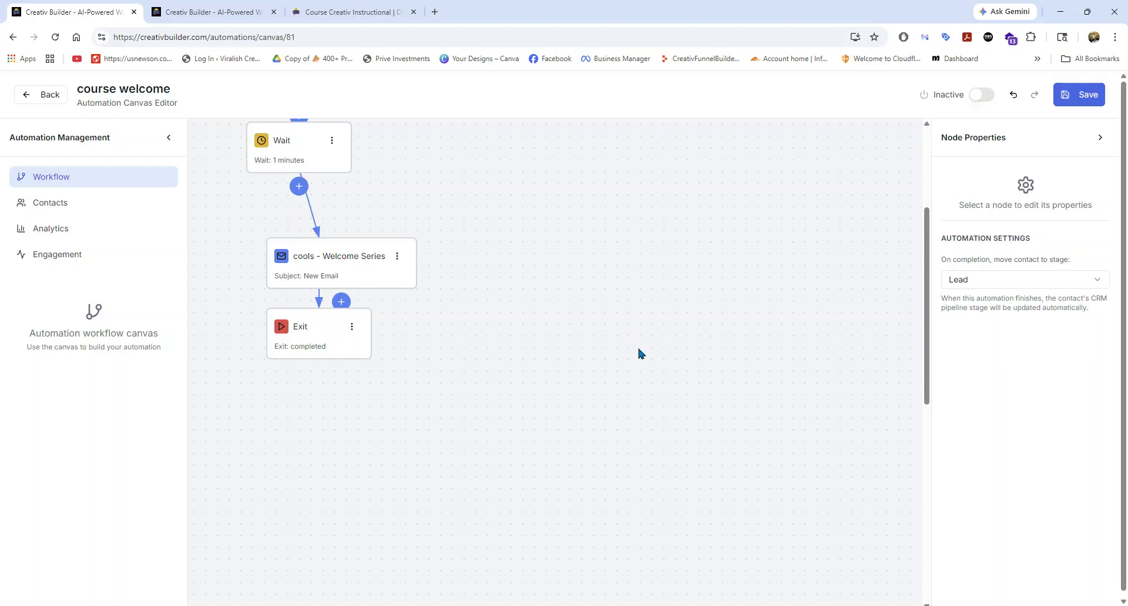
scroll(645, 352, "up", 3)
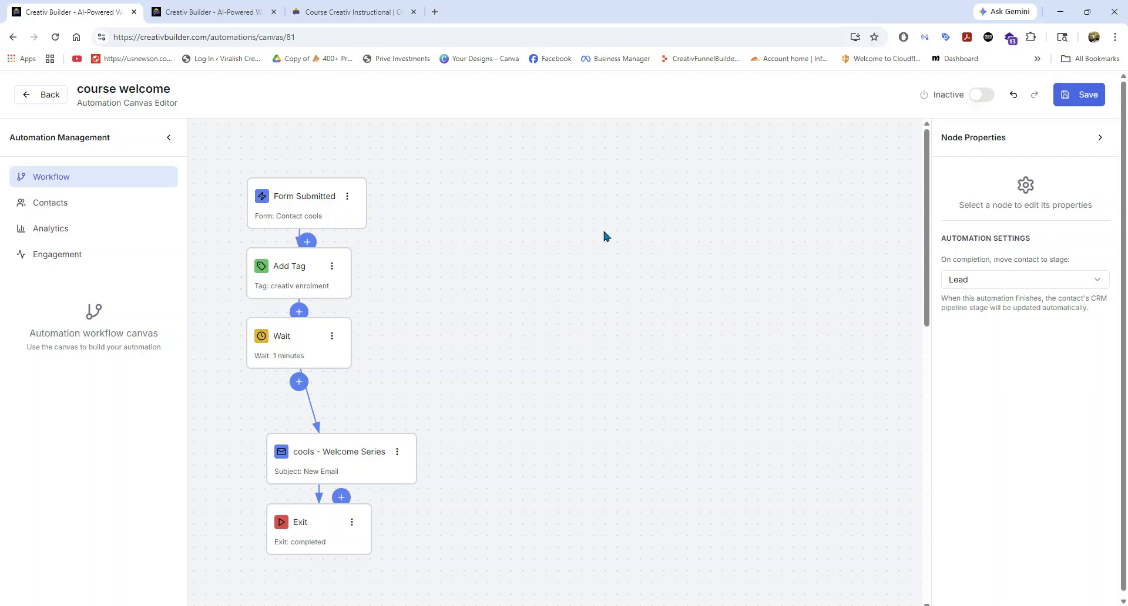
left_click(37, 97)
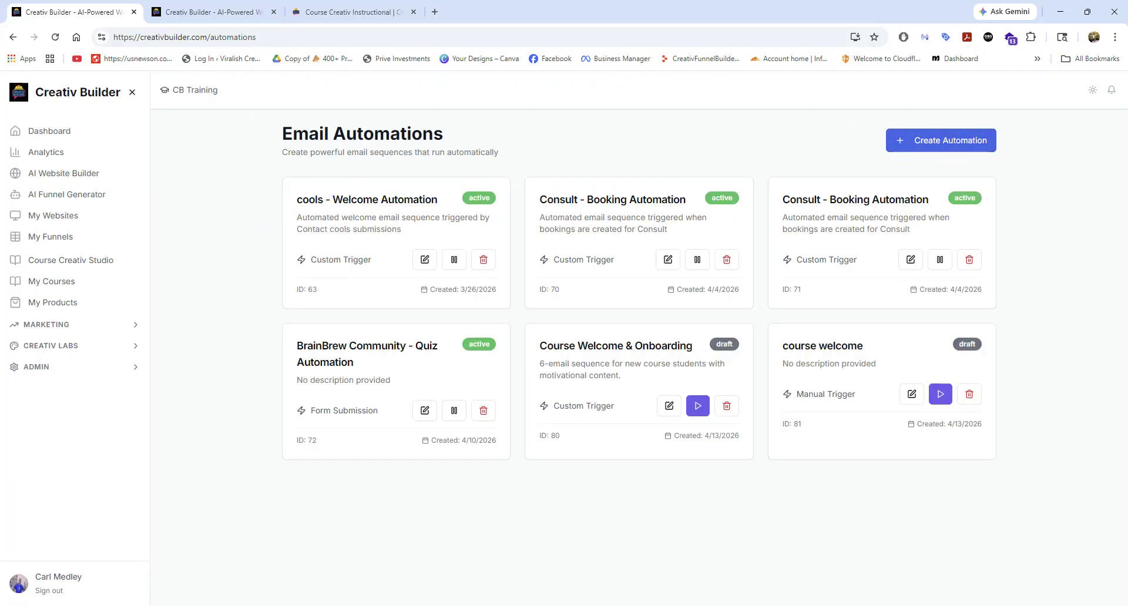